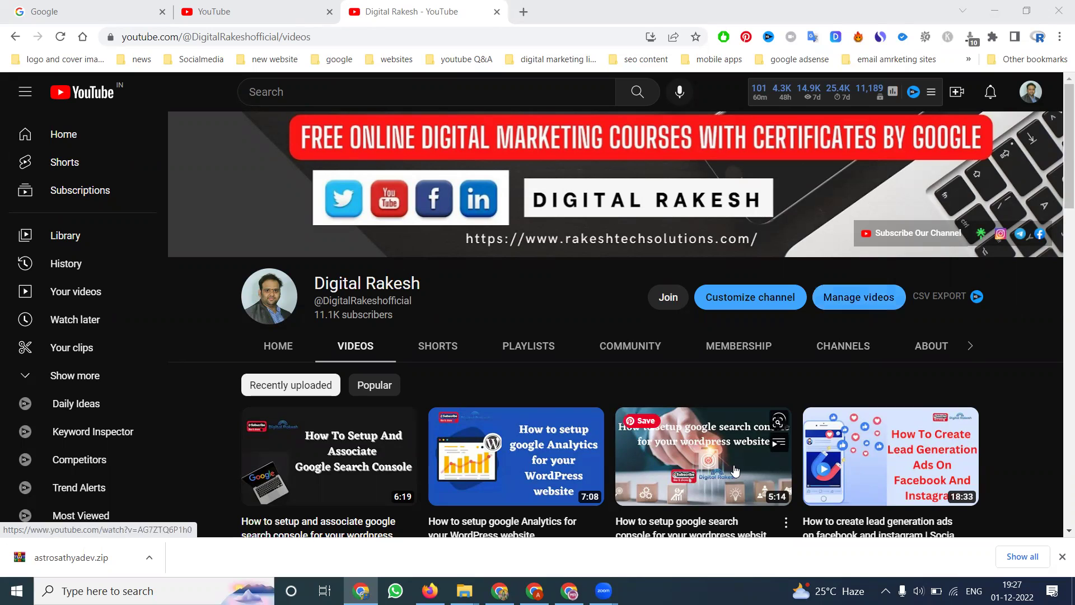
- Switch from YouTube to the Chrome window showing the Empower IT Trainings home page
key("alt+Tab")
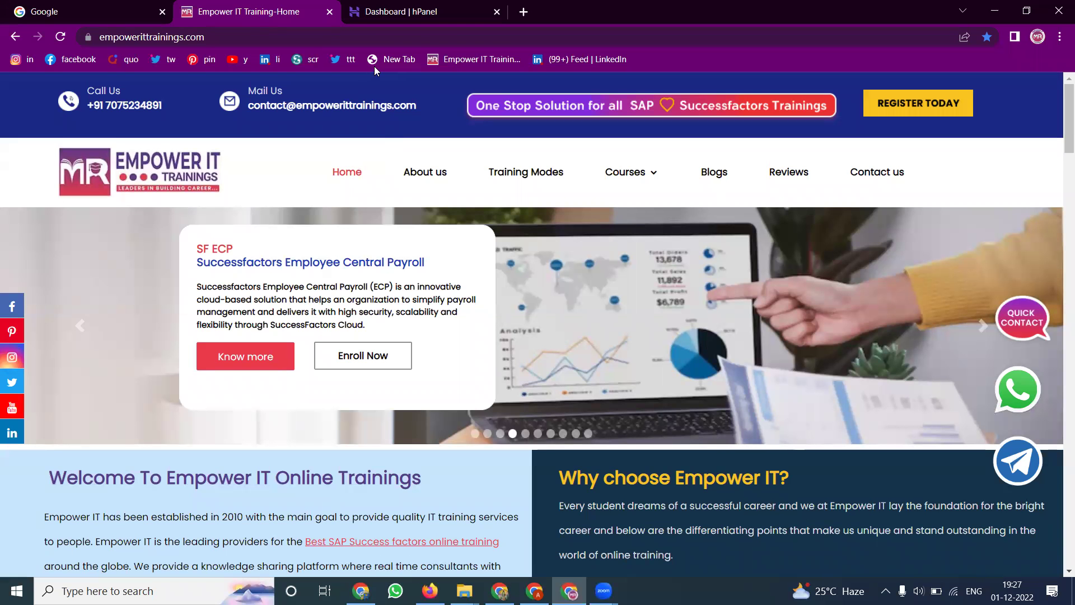
- Visit the SAP SF, SAP HR / HCM and SF Core EC course pages from the Courses menu
mouse_move(628, 172)
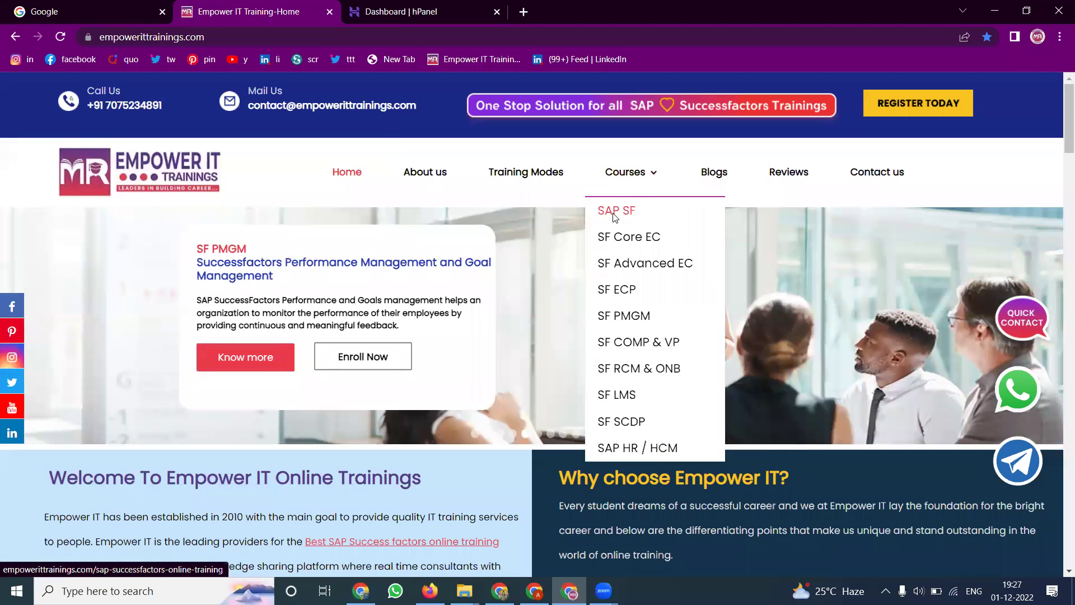
left_click(614, 216)
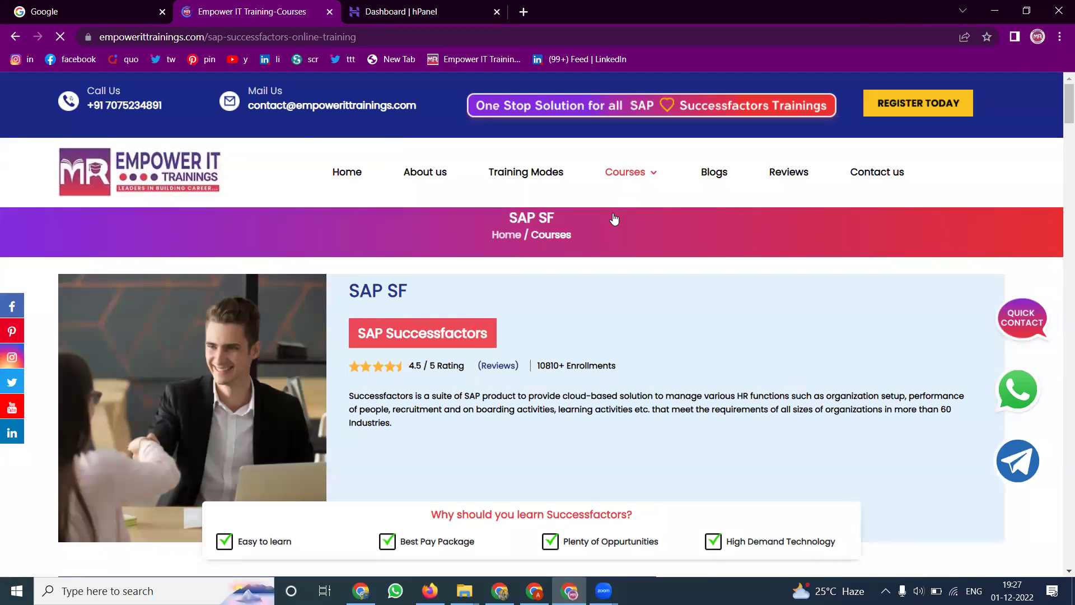
mouse_move(631, 173)
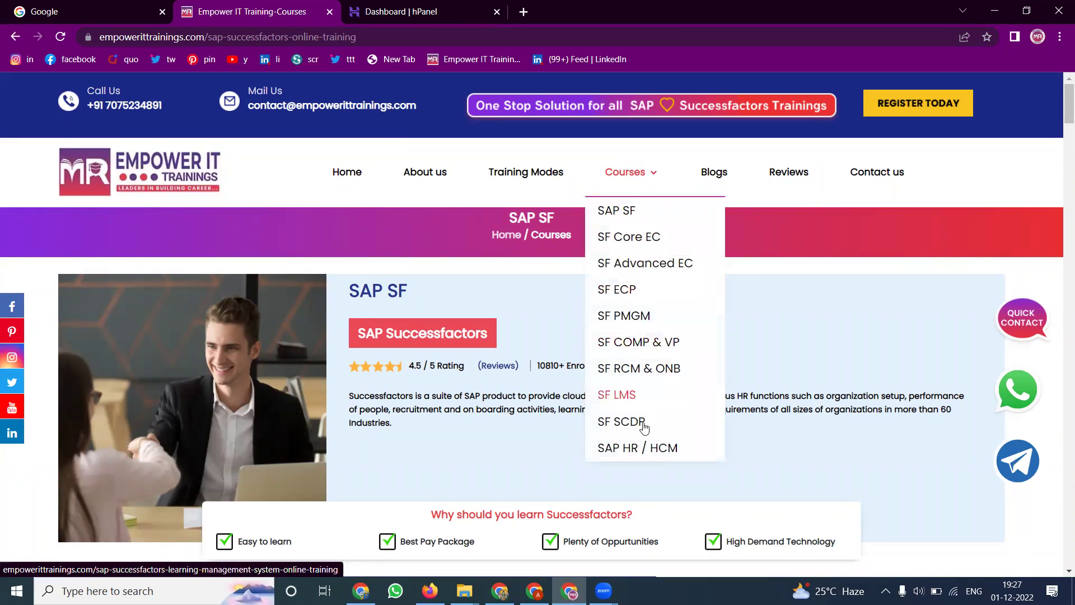
left_click(644, 444)
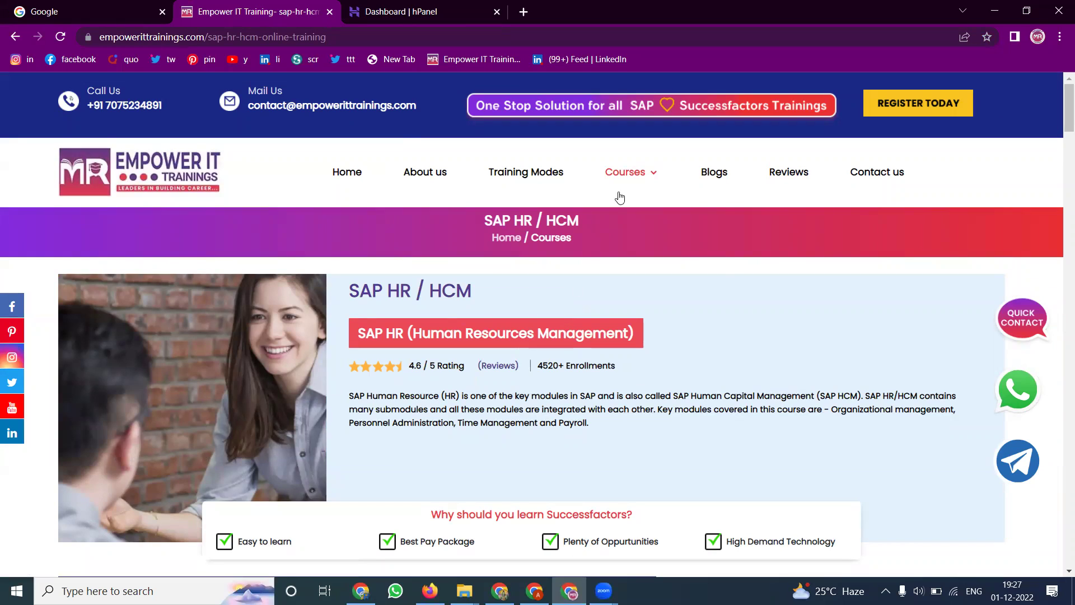
mouse_move(616, 199)
left_click(628, 239)
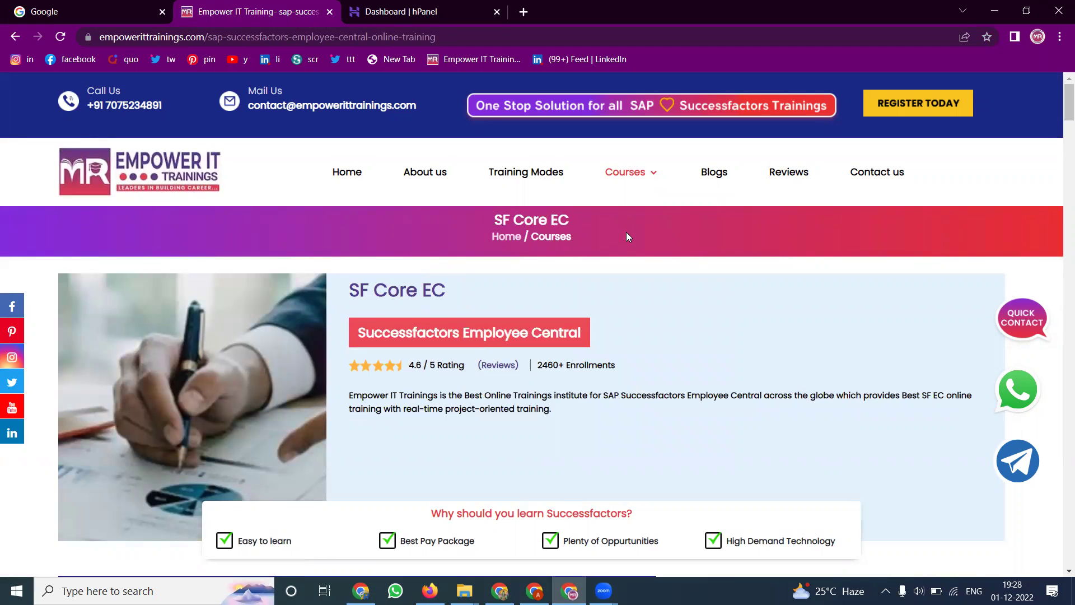
- Open Chrome's main menu from the SF Core EC course page
mouse_move(627, 205)
mouse_move(624, 173)
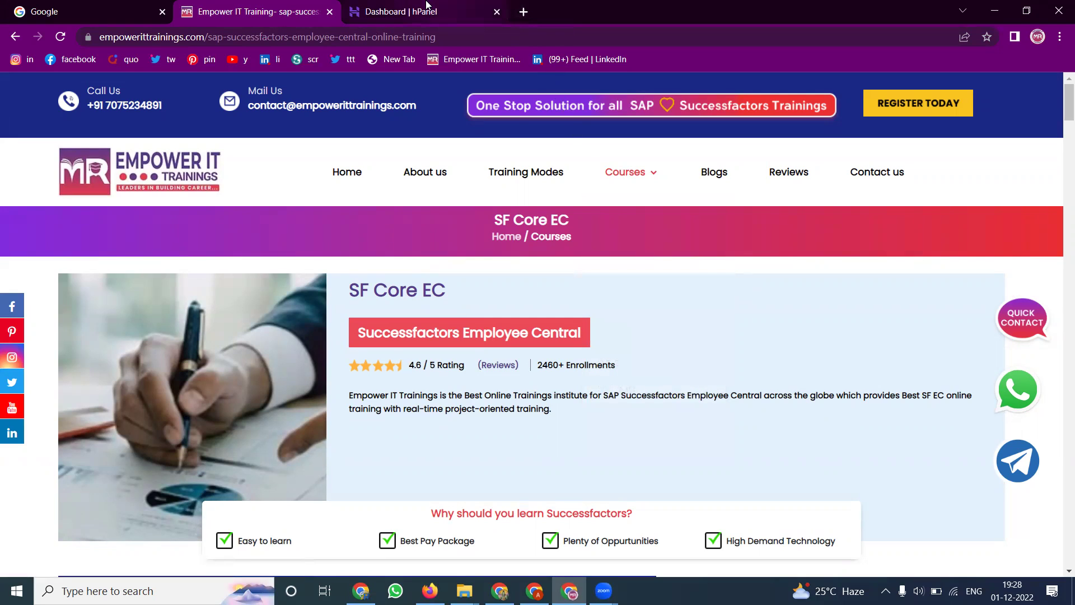
left_click(1059, 36)
left_click(958, 88)
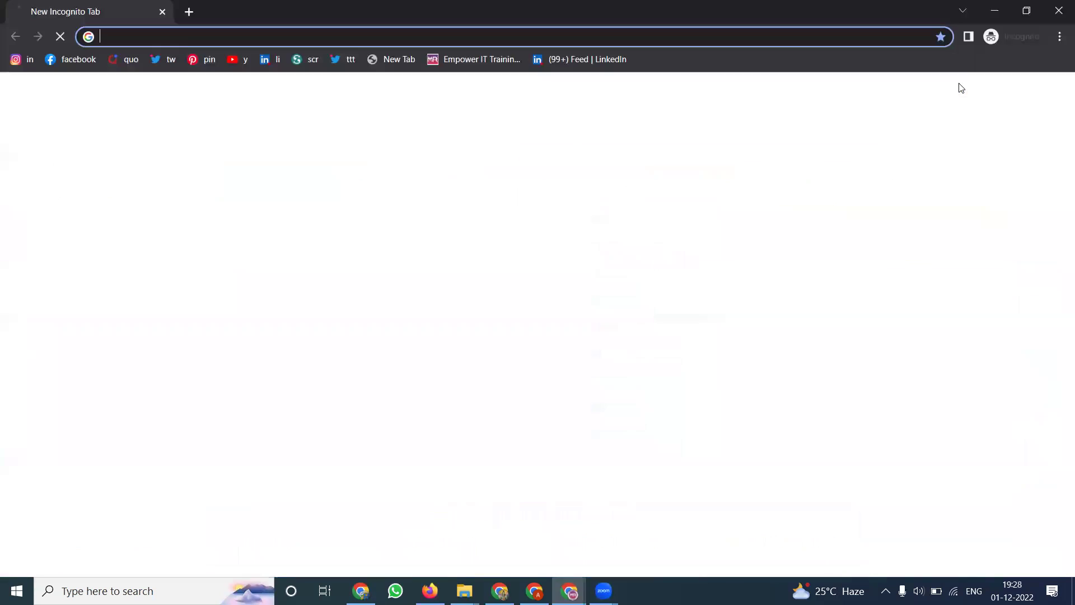
type("host")
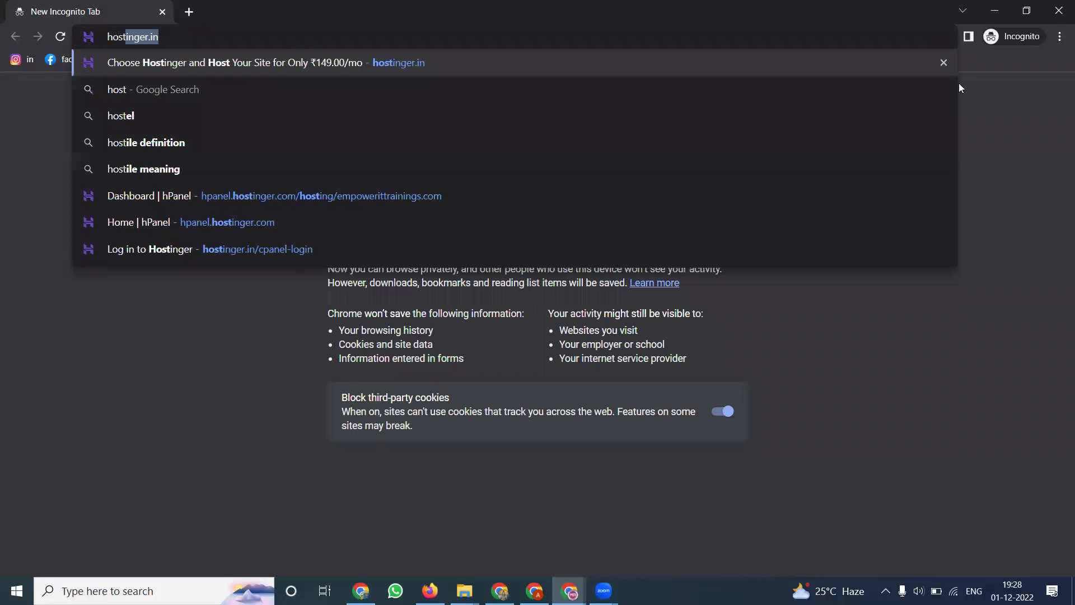
key("Return")
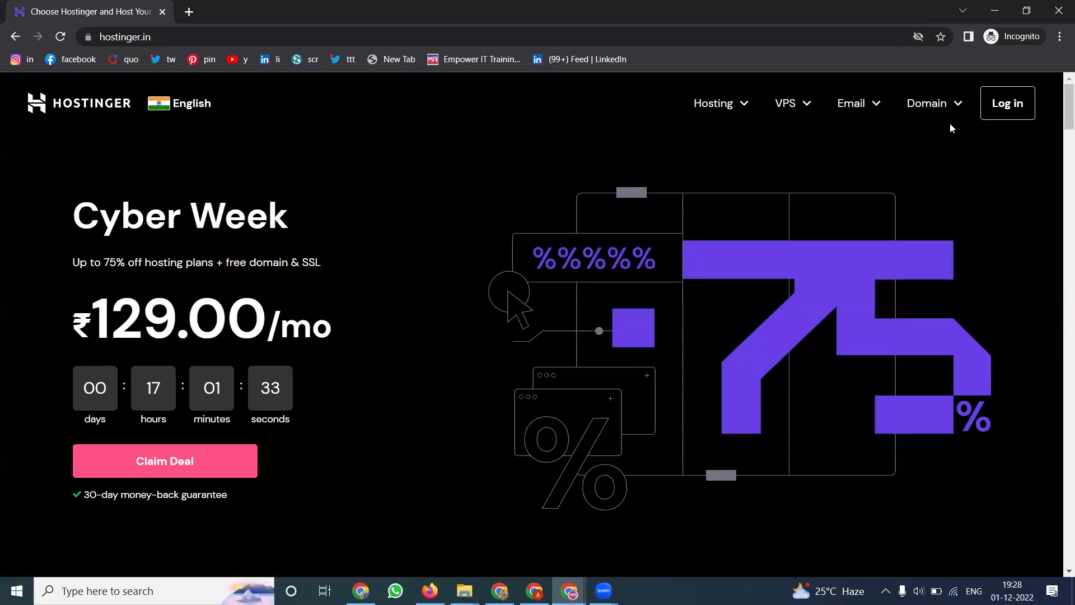
left_click(1014, 103)
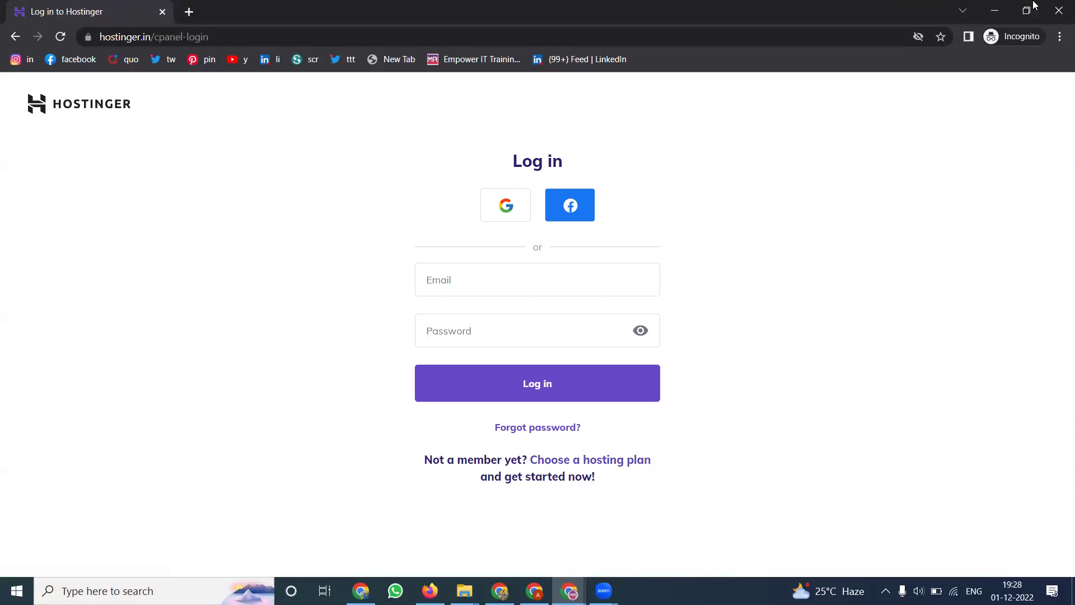
left_click(1058, 11)
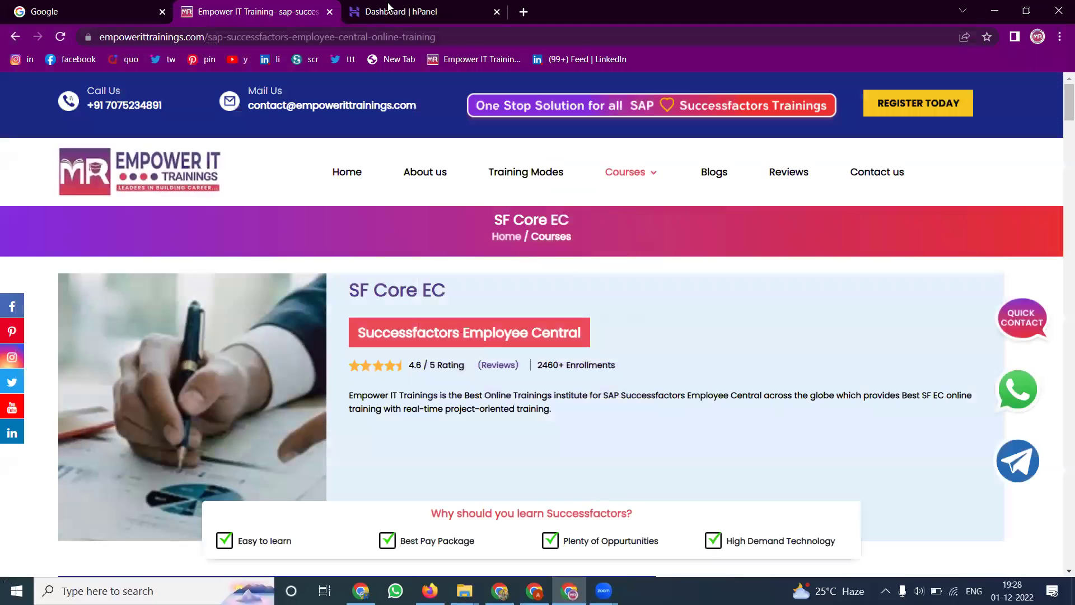
- Open the website's File Manager on public_html from the Hostinger hosting dashboard
left_click(390, 6)
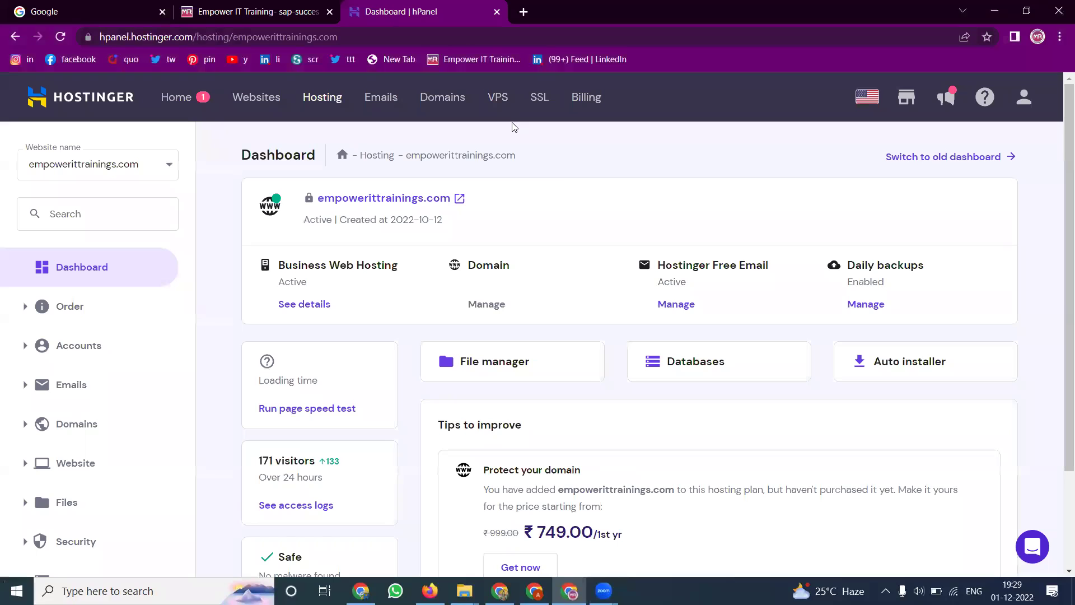
scroll(570, 214, "down", 1)
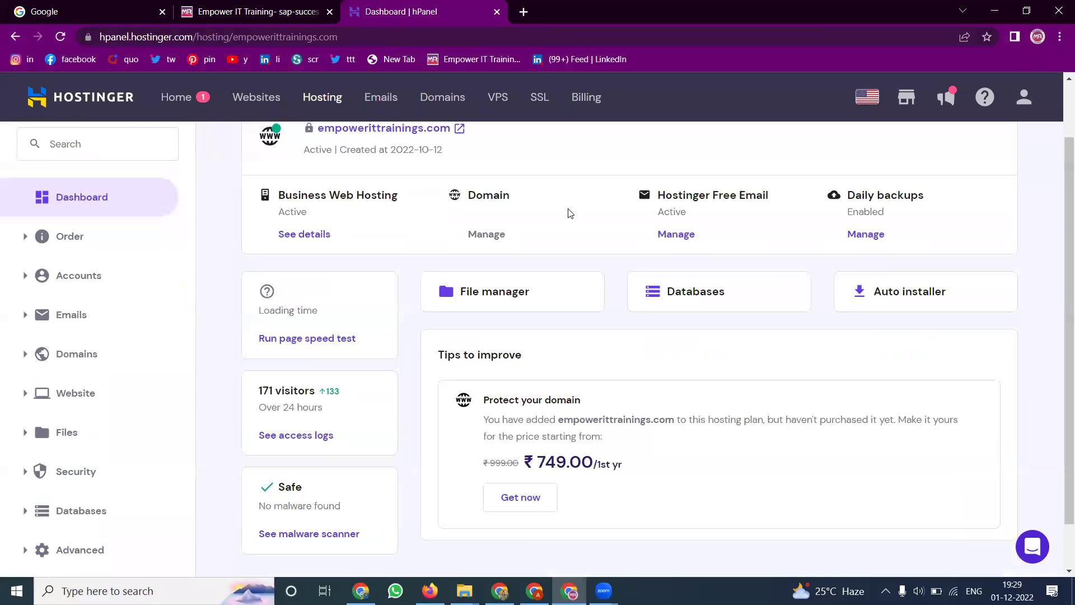
left_click(511, 291)
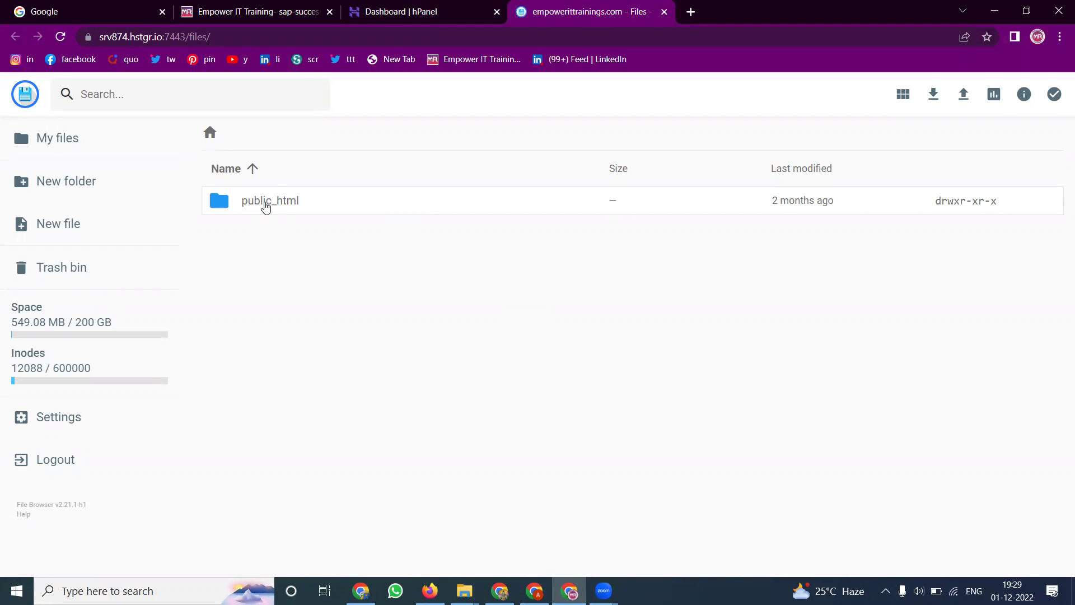
left_click(392, 11)
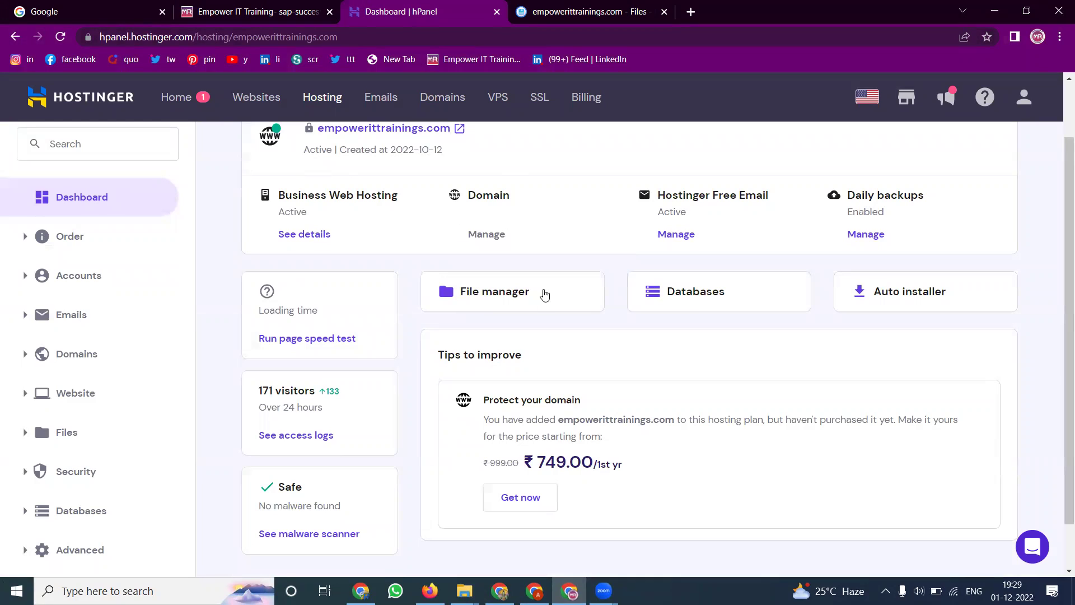
- Archive public_html as a zip named empowerittrainings, copying the name from the site address
scroll(488, 286, "up", 2)
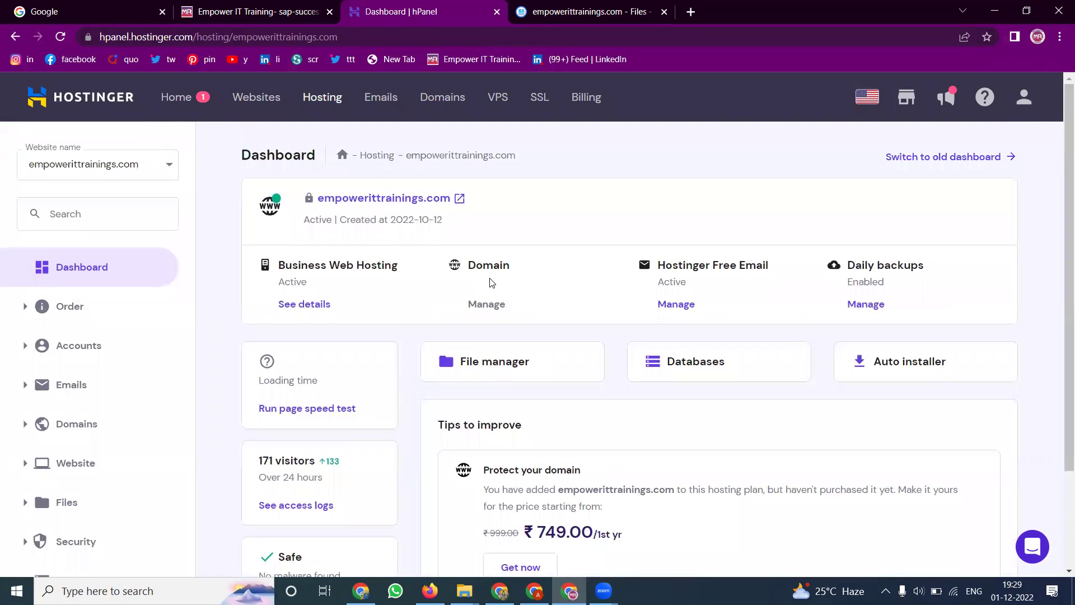
left_click(612, 7)
right_click(261, 205)
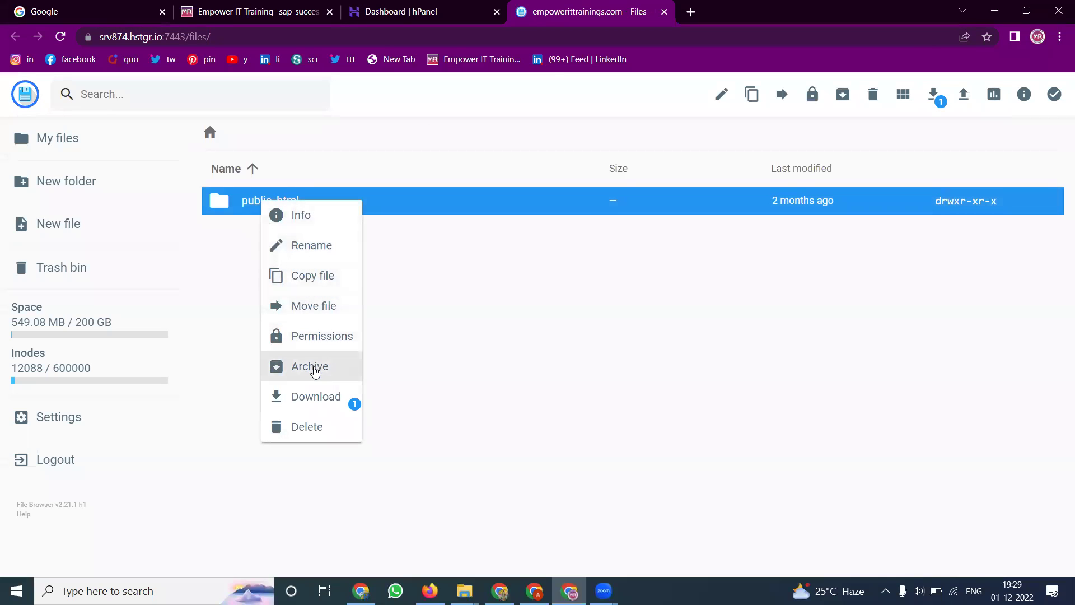
left_click(313, 367)
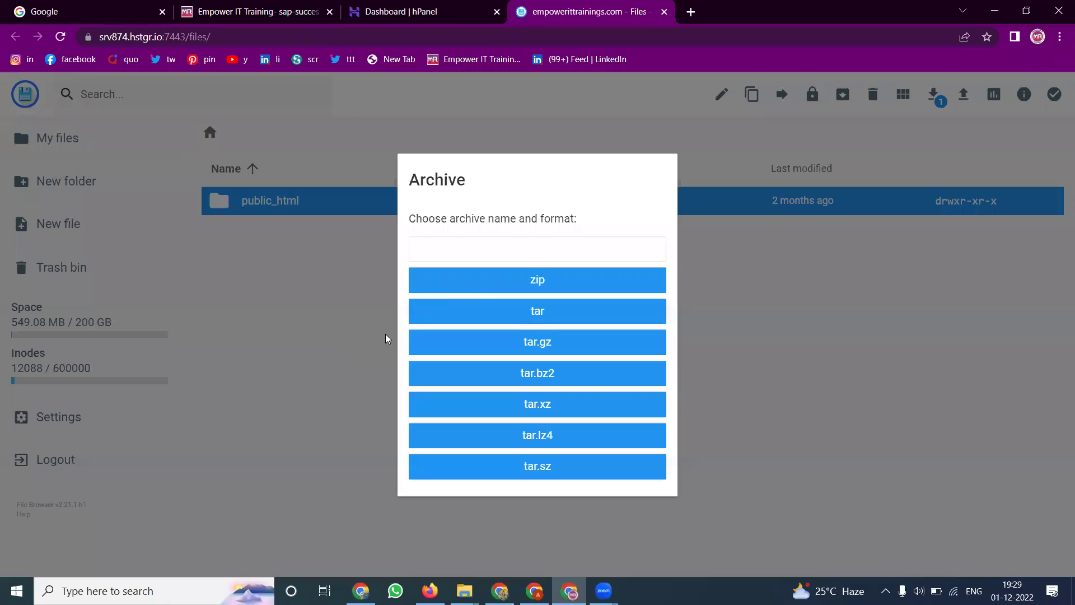
left_click(506, 248)
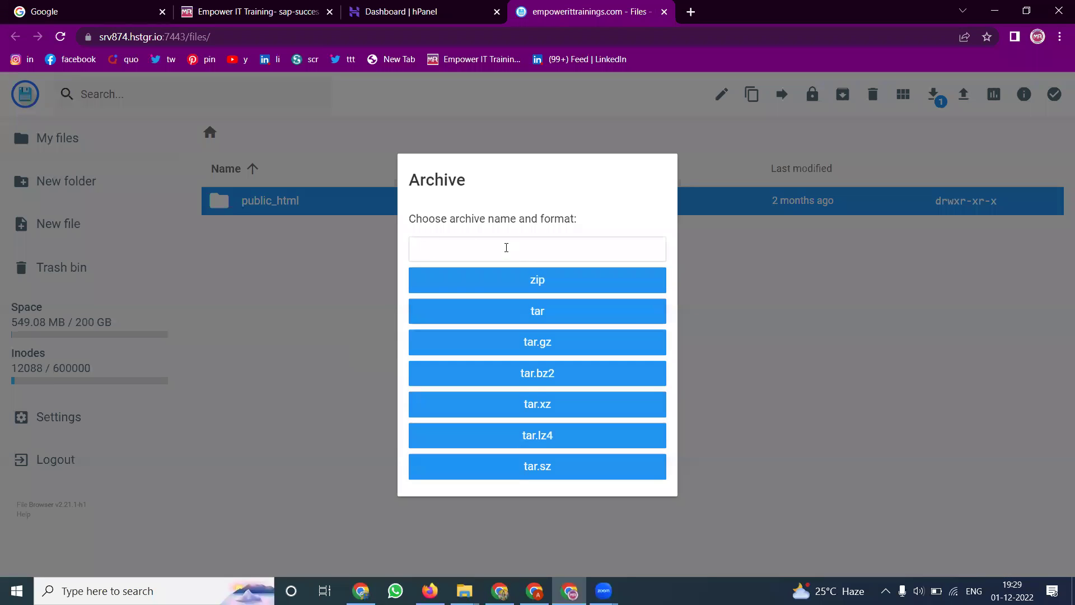
left_click(257, 11)
double_click(180, 38)
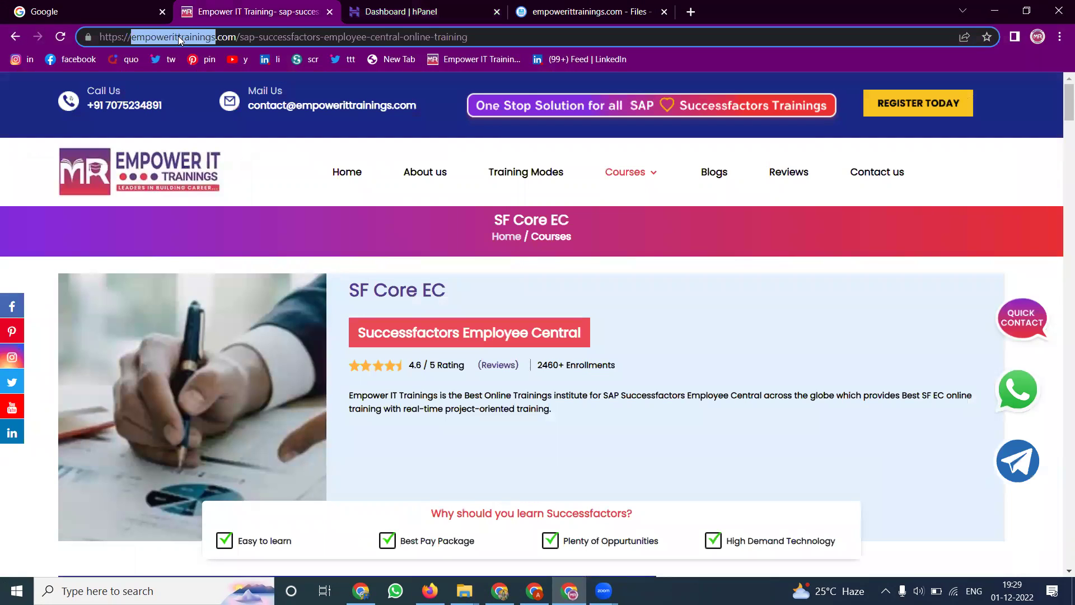
key("ctrl+c")
left_click(534, 11)
key("ctrl+v")
left_click(493, 287)
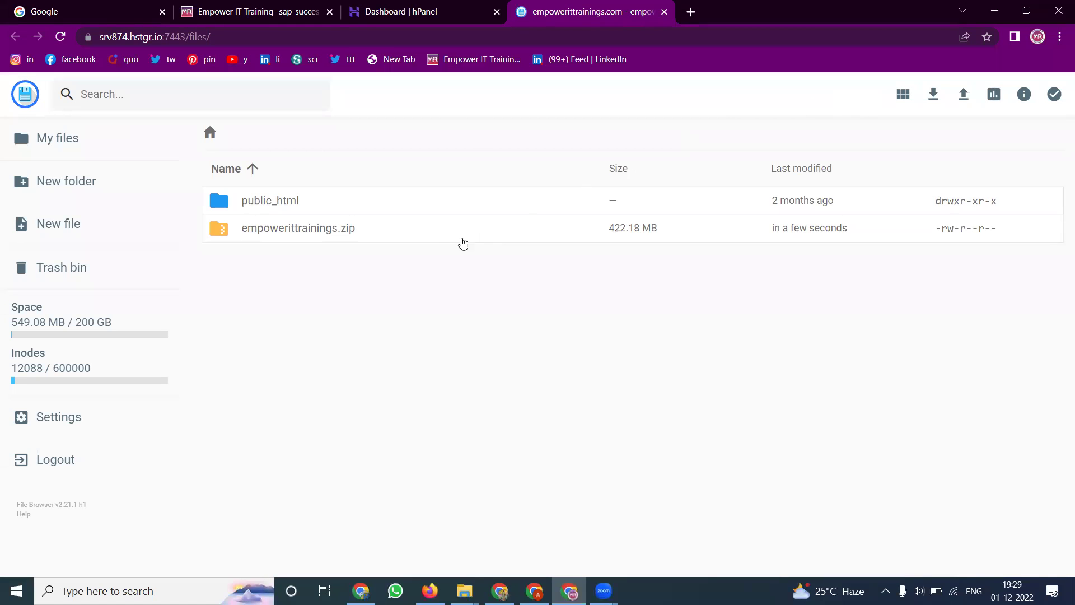
- Download empowerittrainings.zip from the file manager to the computer
right_click(279, 231)
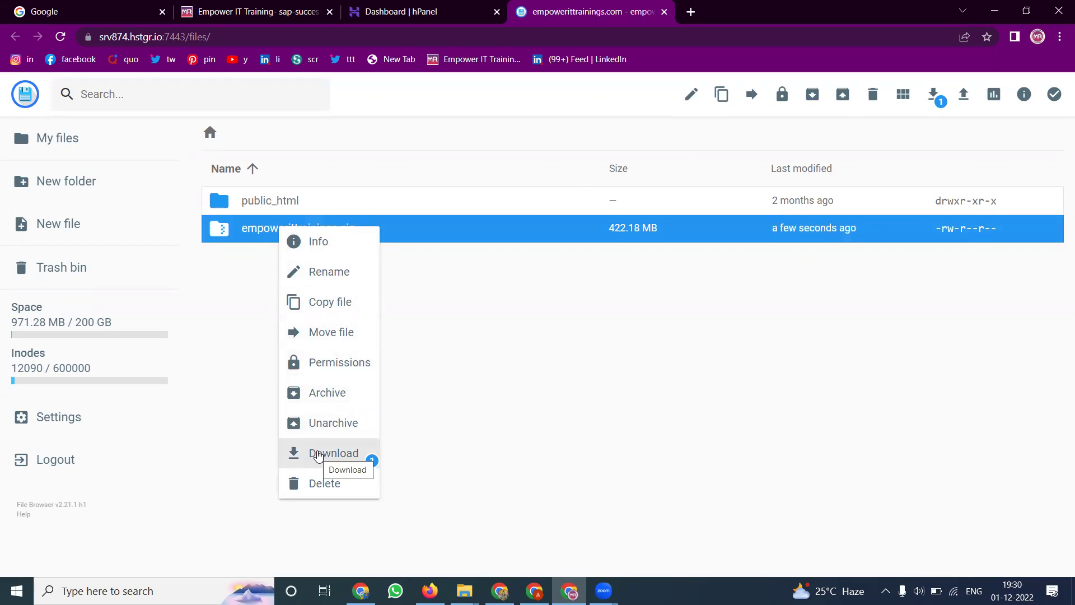
left_click(318, 454)
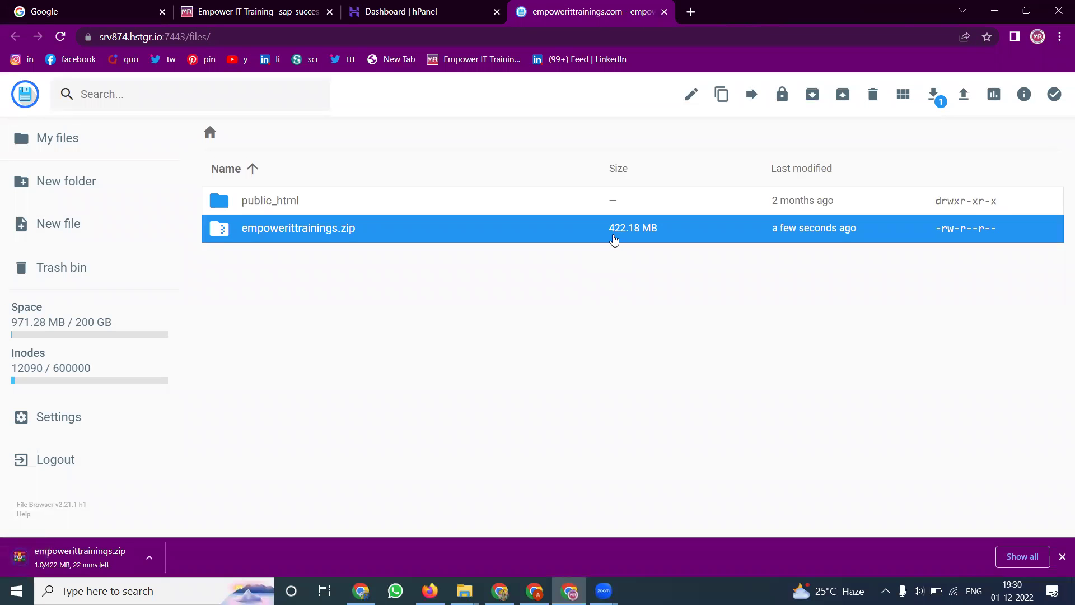
left_click(252, 12)
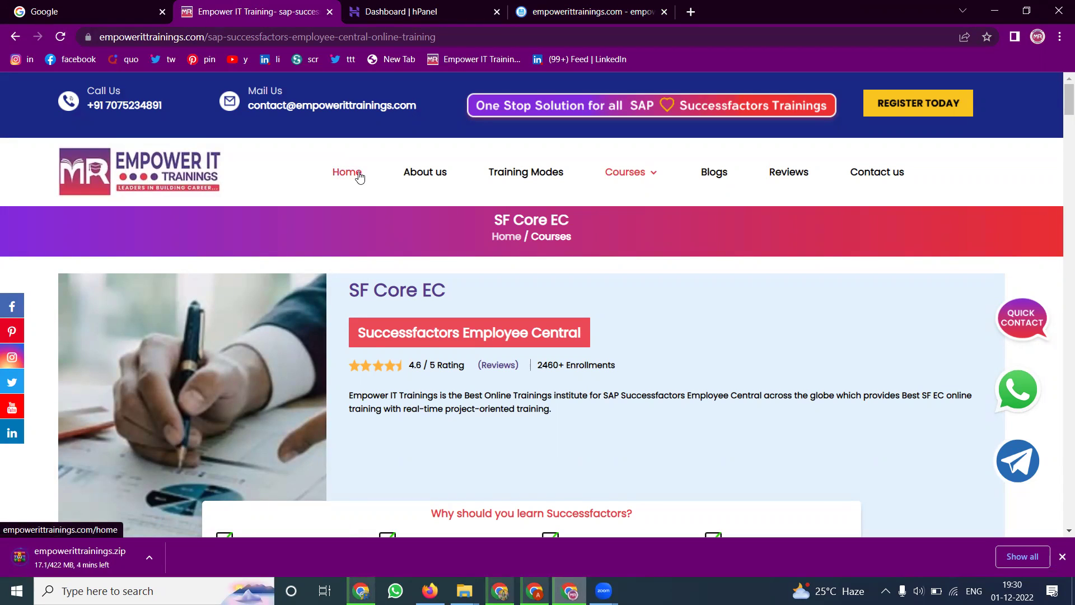
left_click(565, 11)
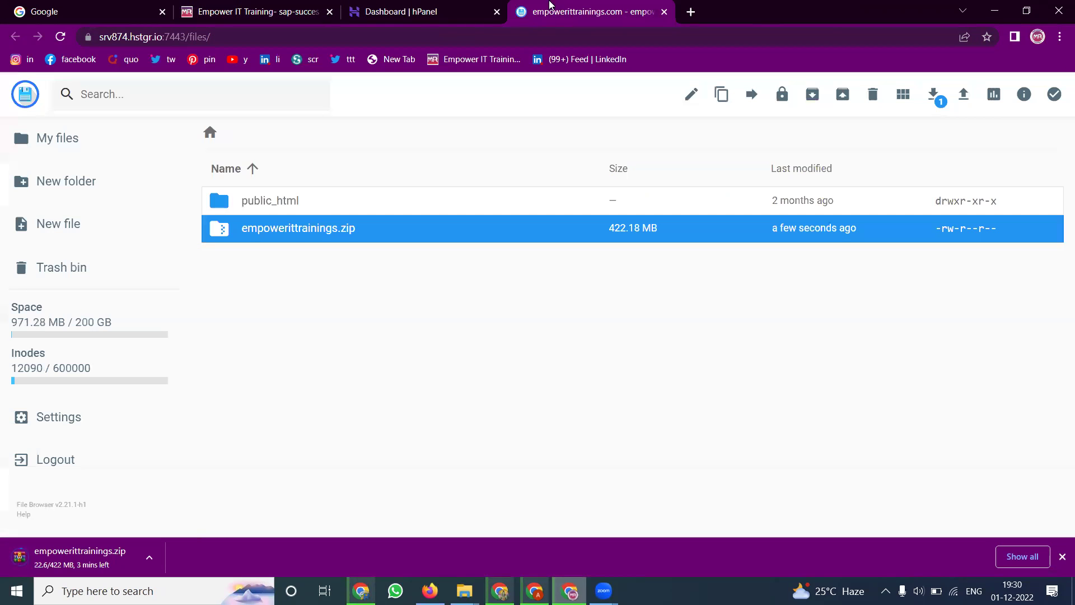
- Browse public_html, then return to the root and inspect empowerittrainings.zip's actions
double_click(290, 200)
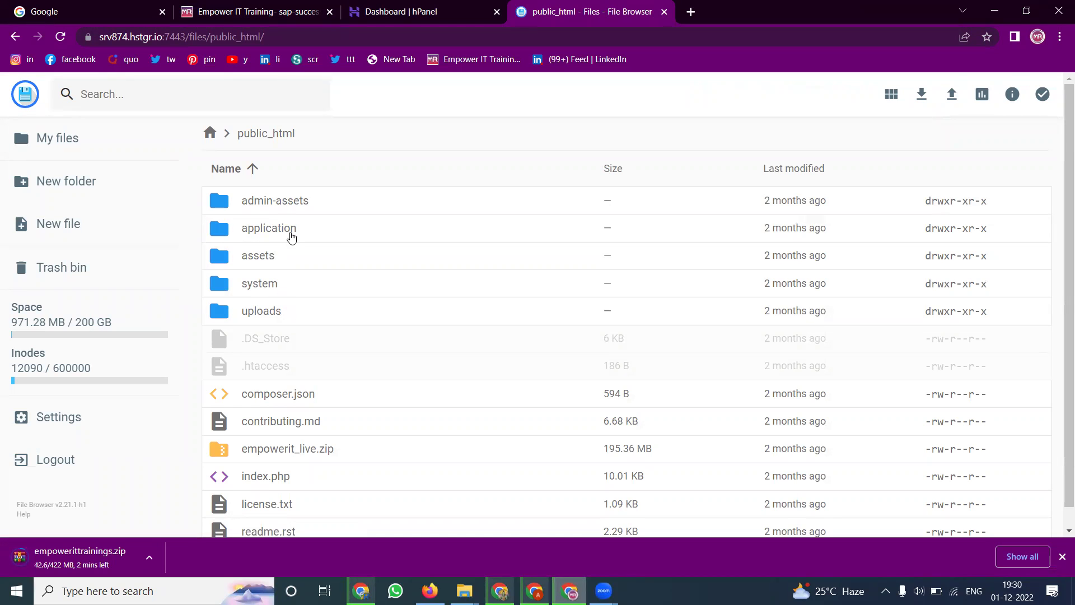
right_click(298, 197)
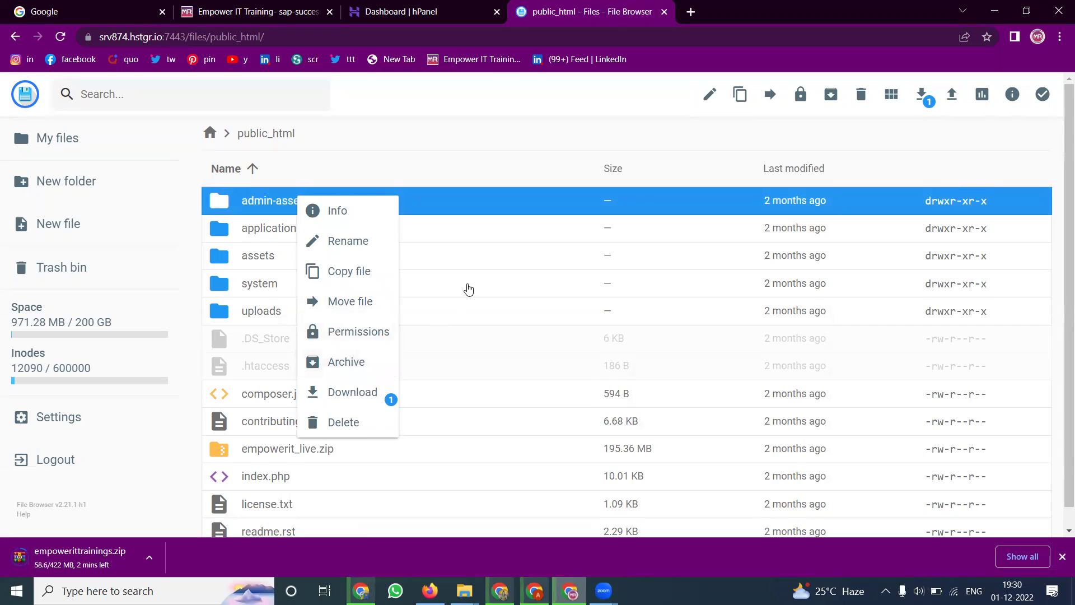
scroll(468, 288, "down", 1)
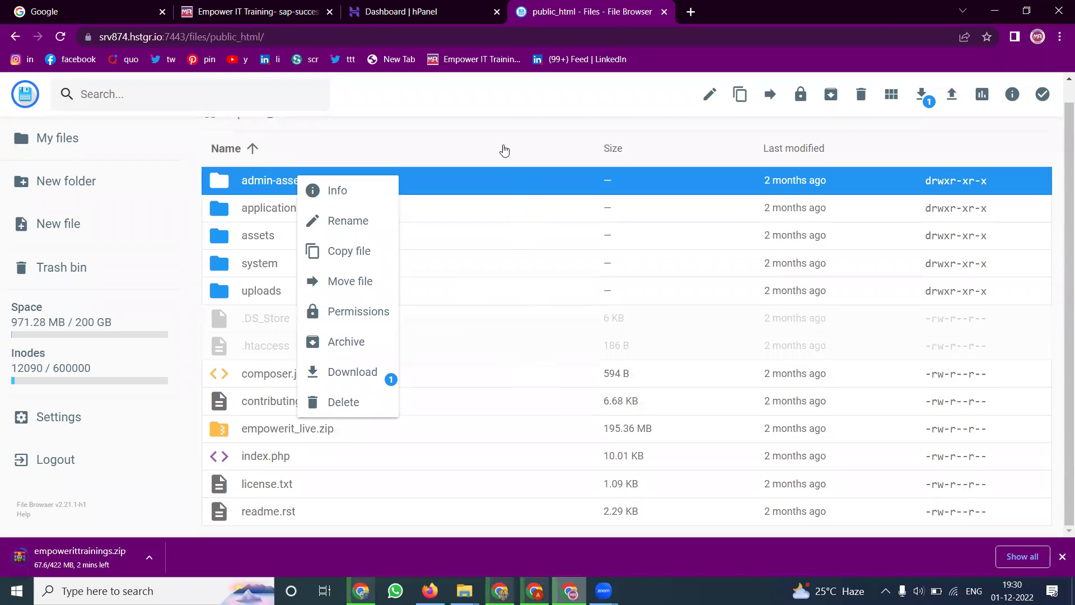
scroll(487, 136, "up", 1)
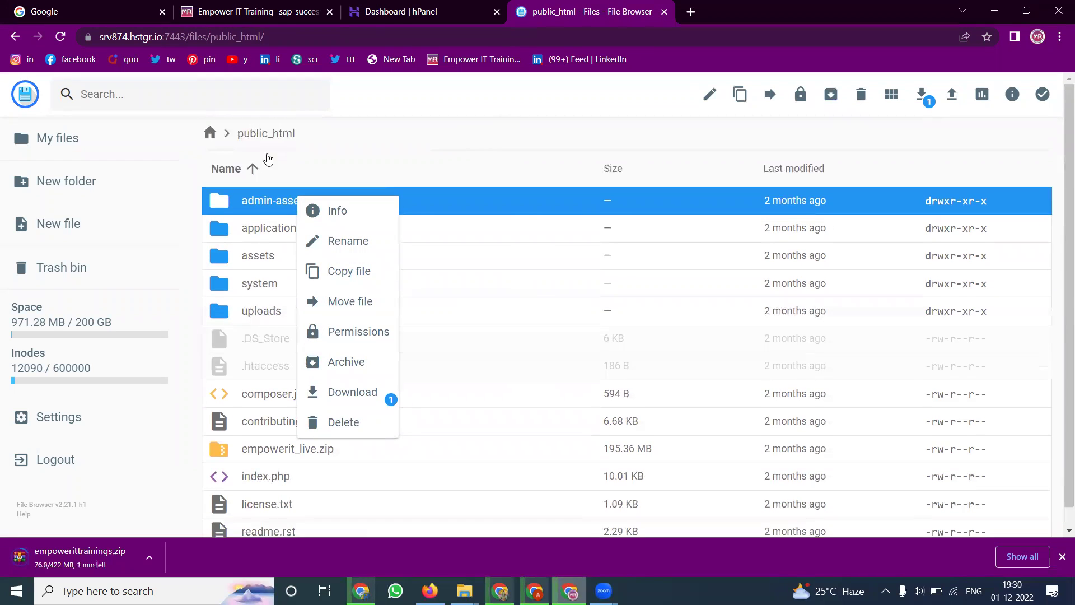
left_click(211, 134)
left_click(210, 135)
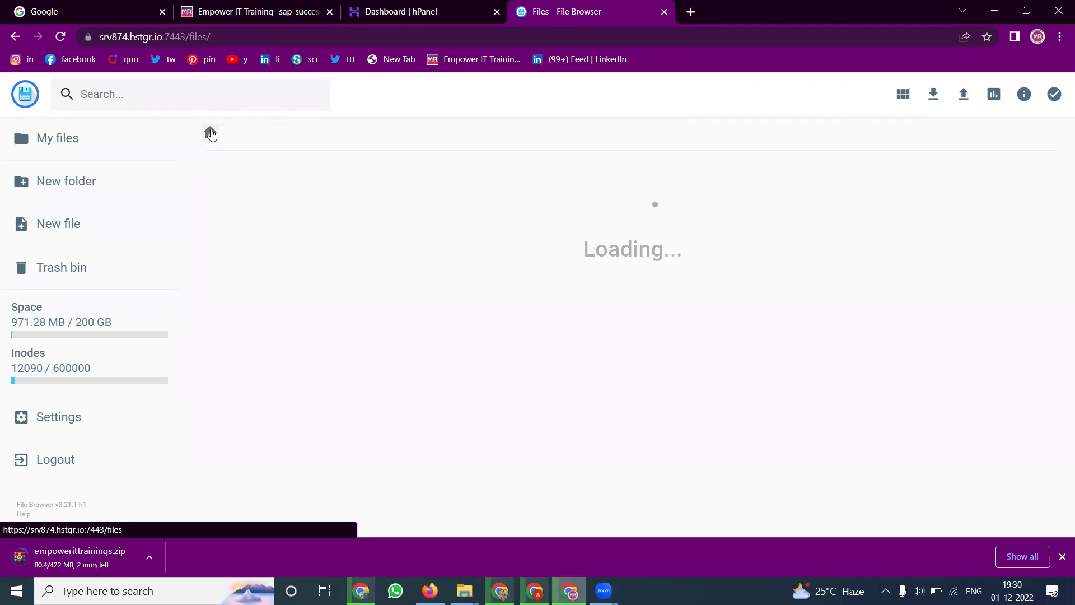
right_click(278, 236)
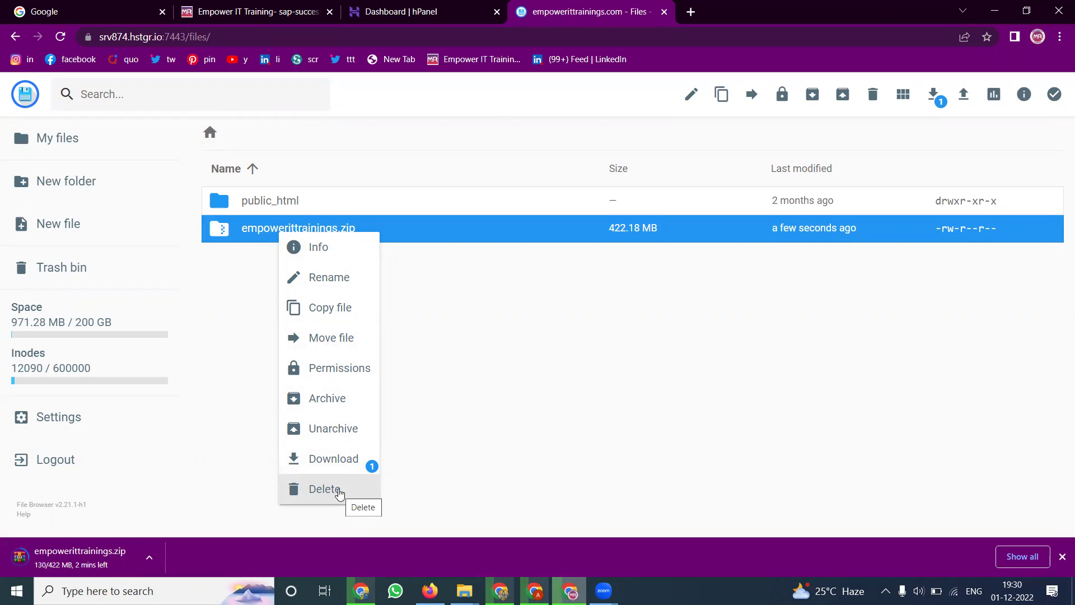
left_click(332, 202)
- Browse public_html again, return to the root, and switch to the Empower IT Training tab
double_click(332, 201)
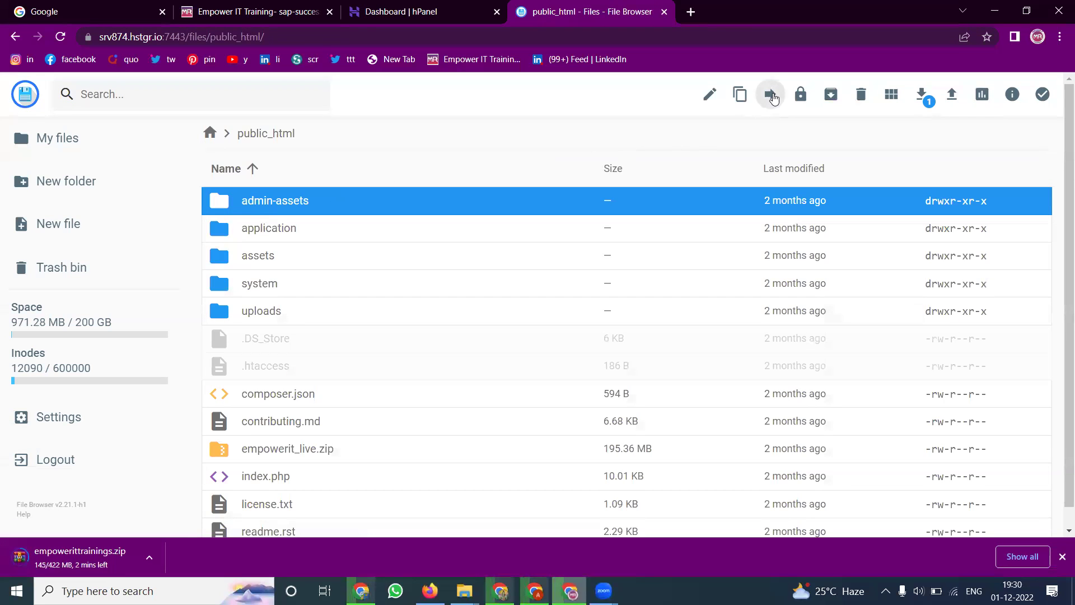
scroll(386, 264, "down", 1)
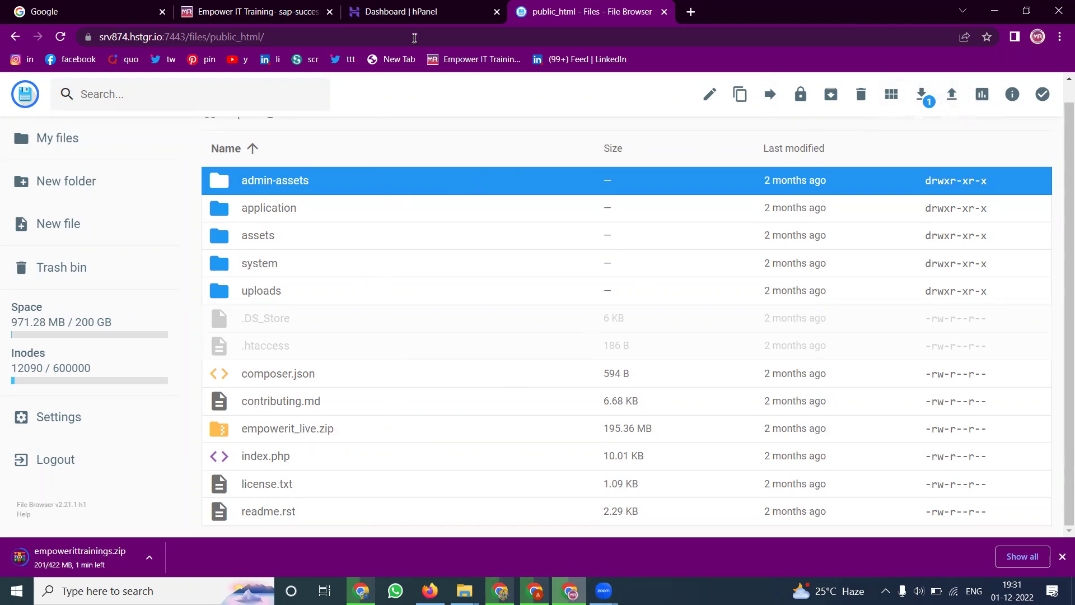
left_click(412, 6)
left_click(517, 7)
scroll(242, 141, "up", 1)
left_click(209, 134)
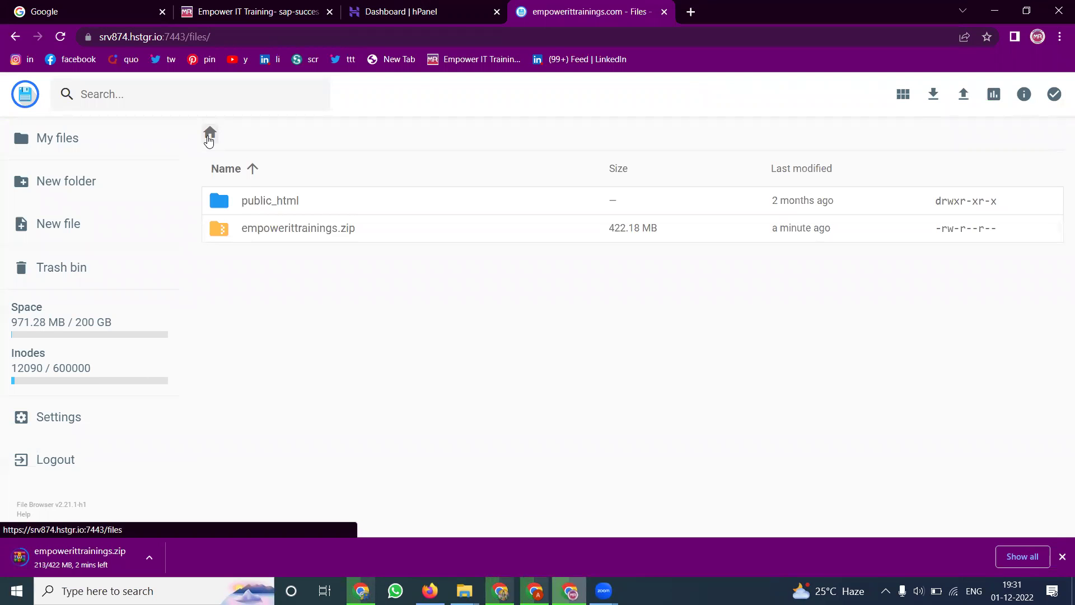
left_click(234, 8)
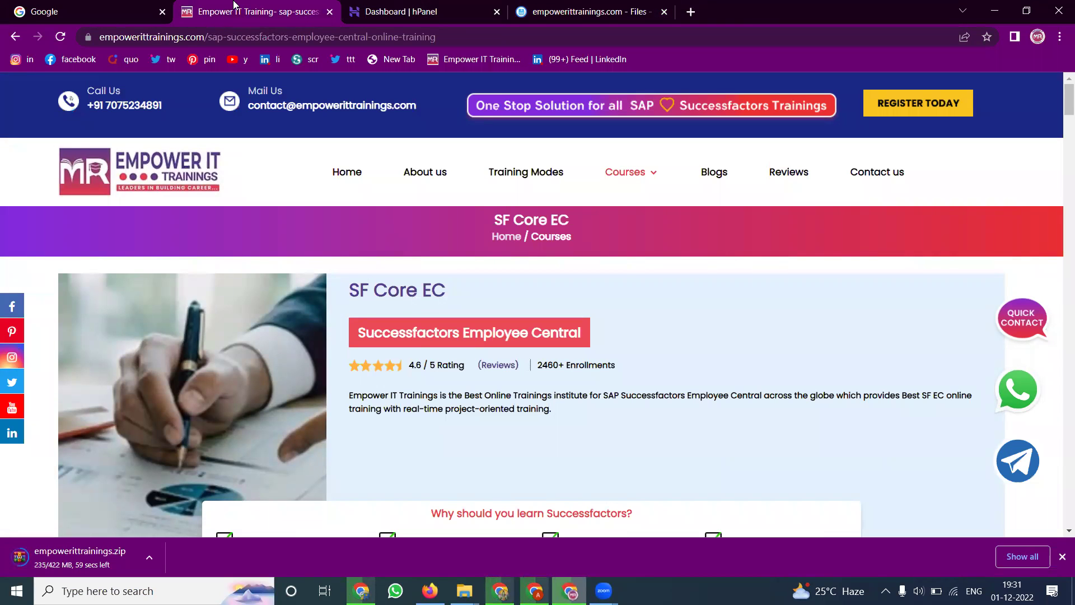
- Launch phpMyAdmin for the site's MySQL database from hPanel's Databases section
left_click(437, 5)
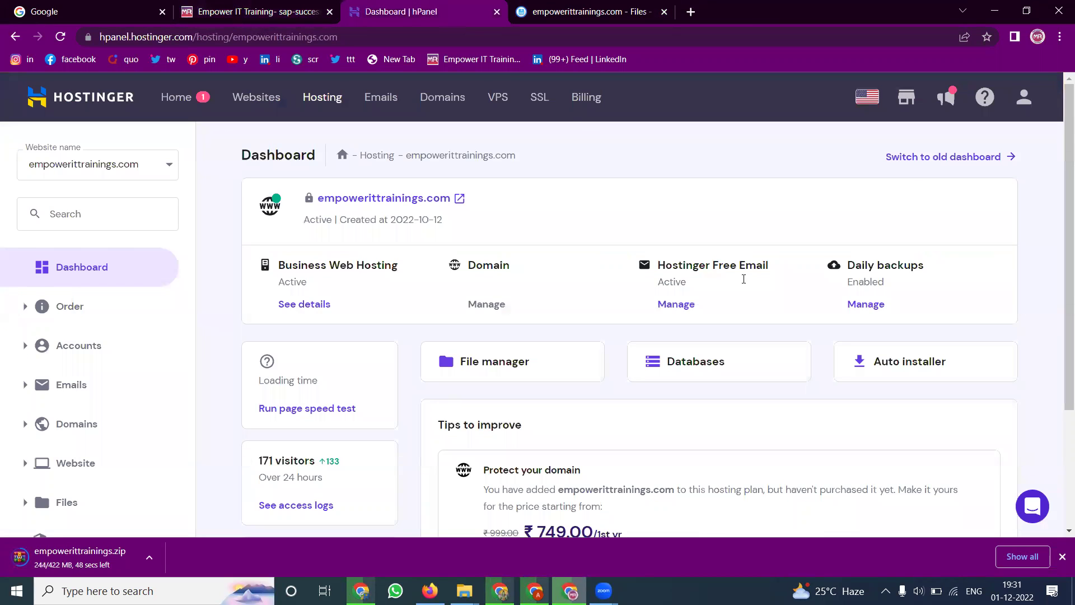
left_click(700, 362)
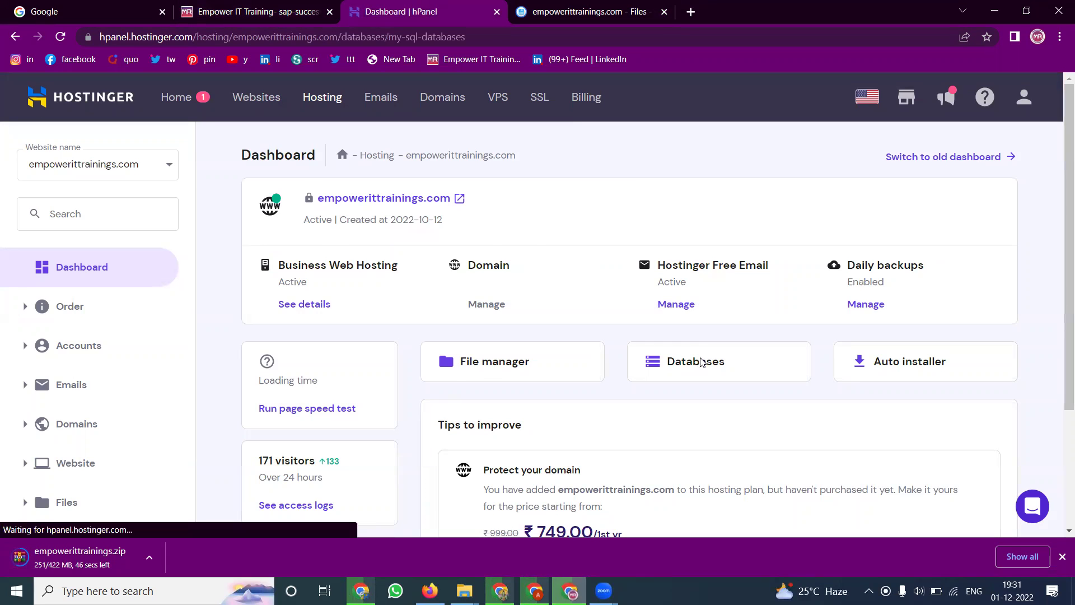
scroll(53, 324, "down", 3)
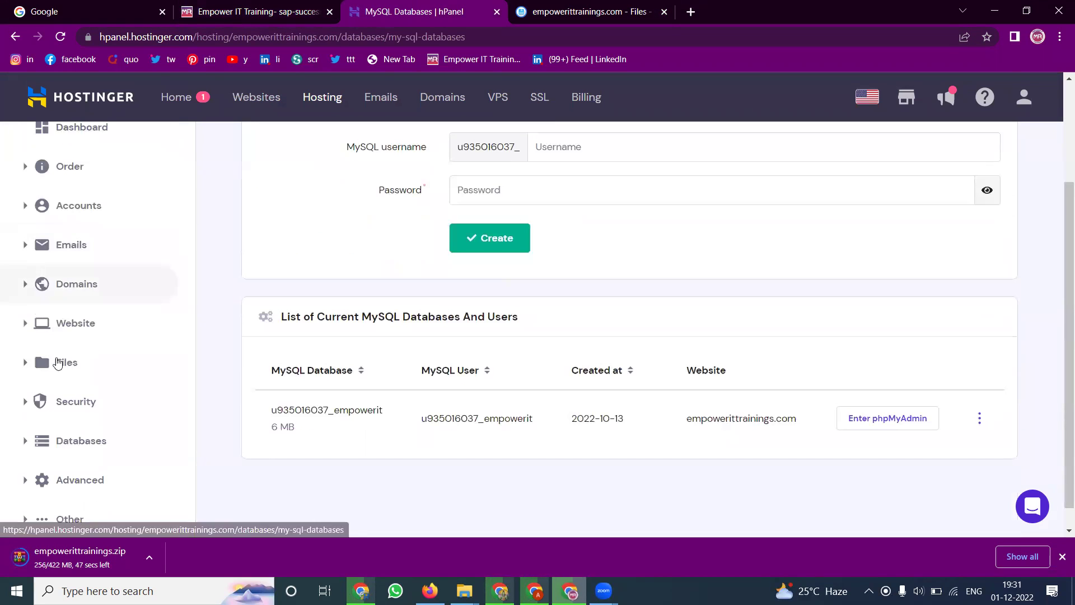
left_click(87, 448)
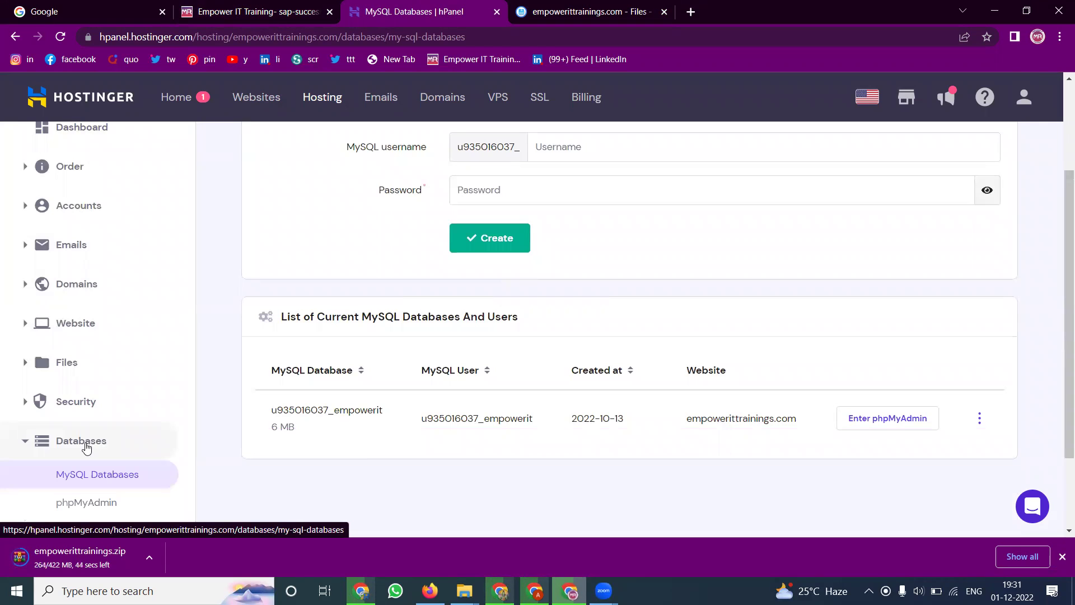
scroll(90, 440, "down", 2)
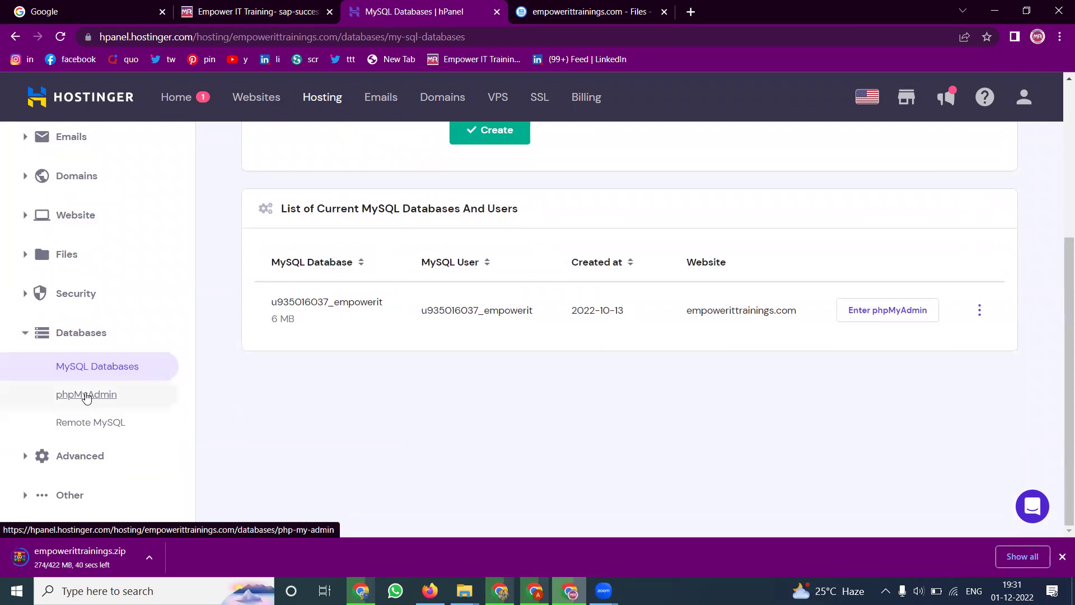
left_click(86, 395)
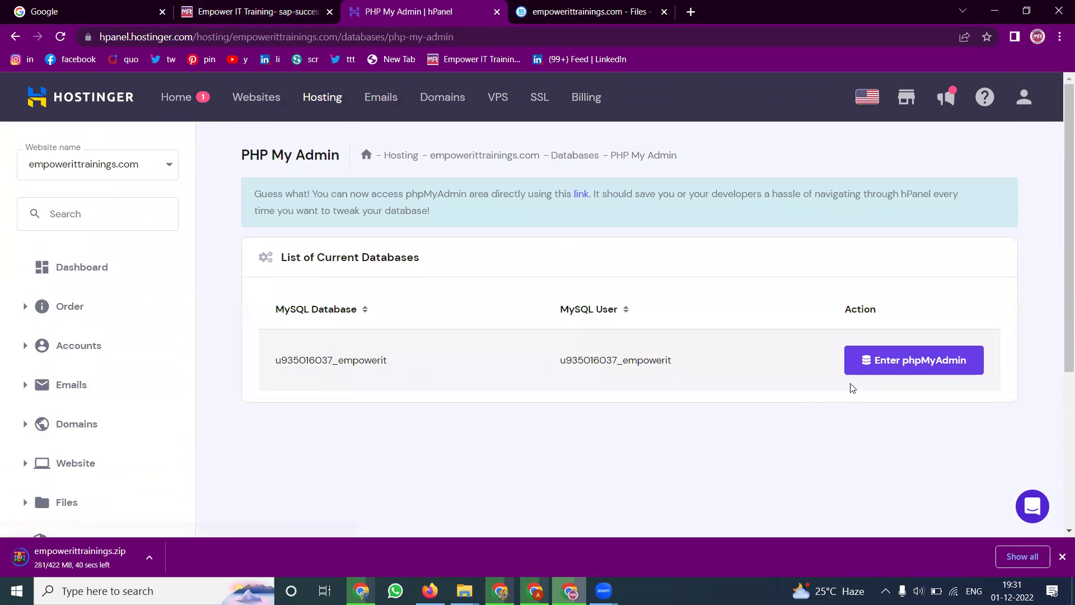
left_click(906, 362)
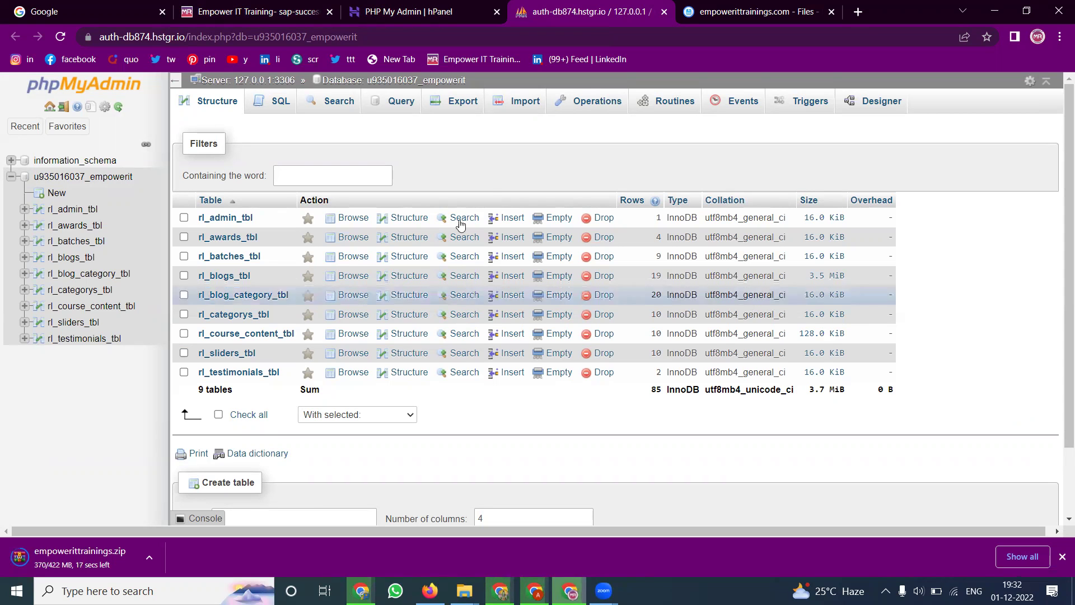
- Quick-export the site database in SQL format, then close the phpMyAdmin tab
left_click(78, 178)
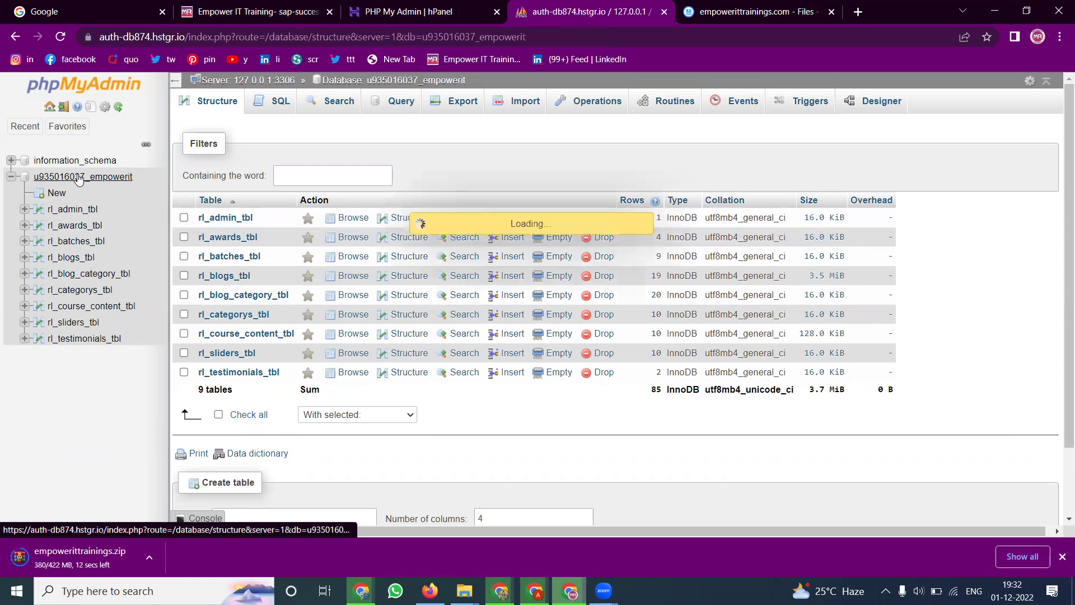
left_click(464, 105)
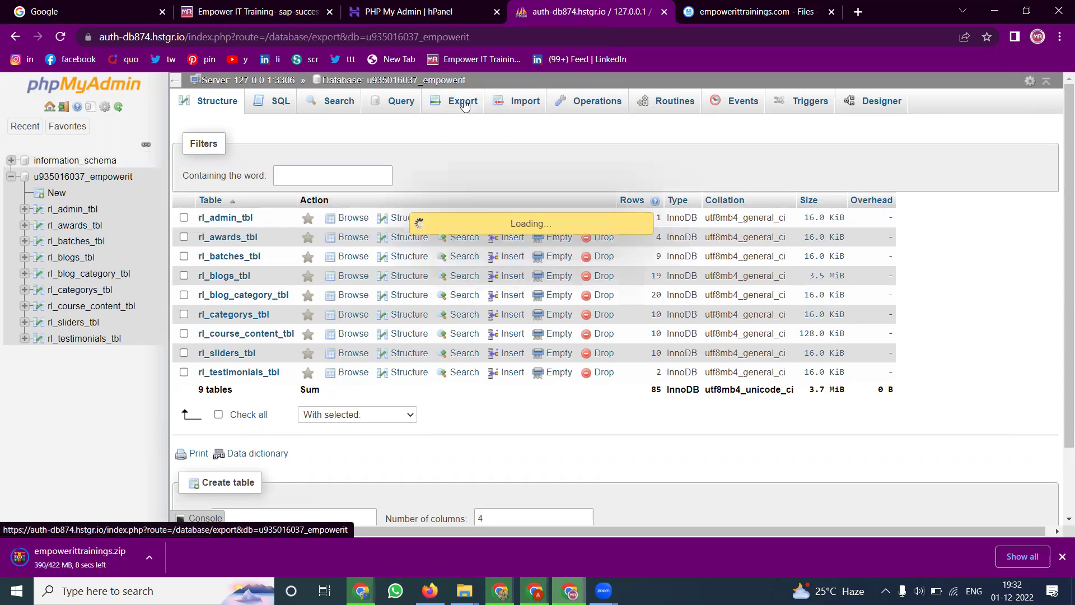
left_click(1033, 351)
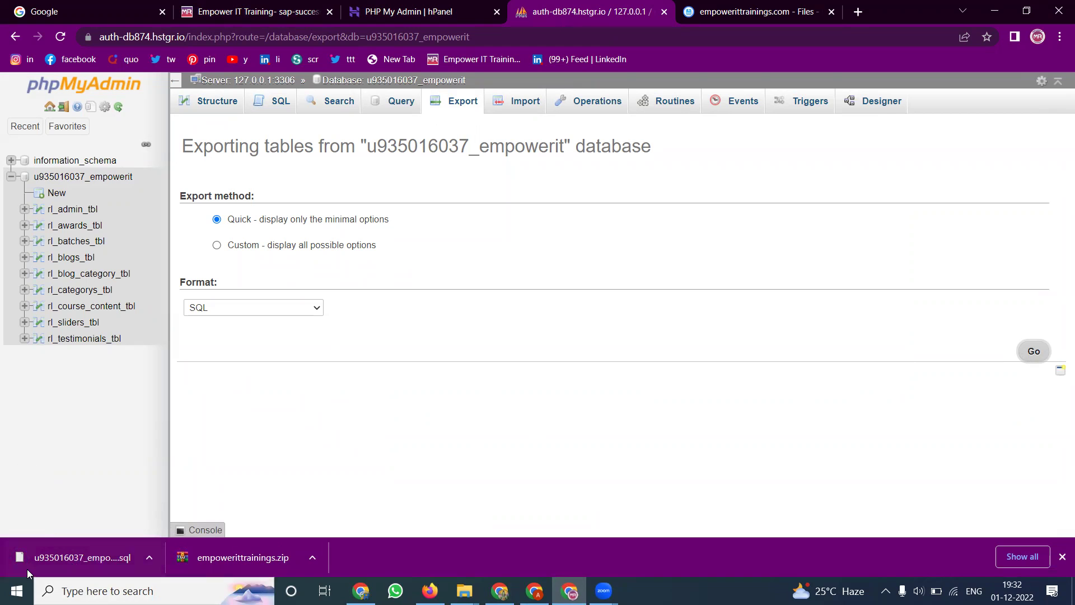
left_click(663, 12)
left_click(274, 8)
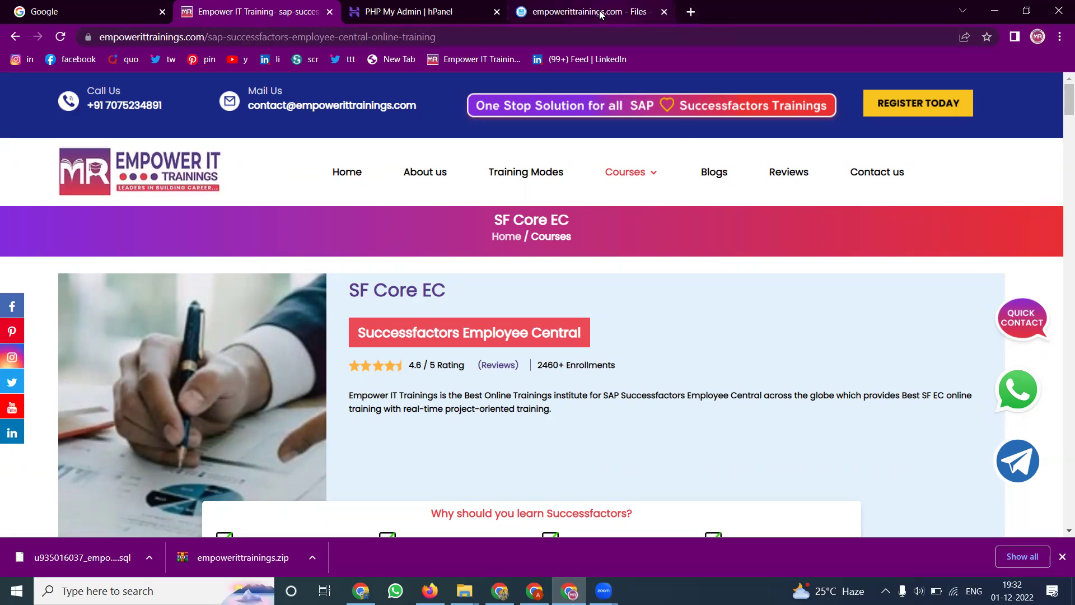
- Delete empowerittrainings.zip to the trash bin rather than permanently
mouse_move(598, 13)
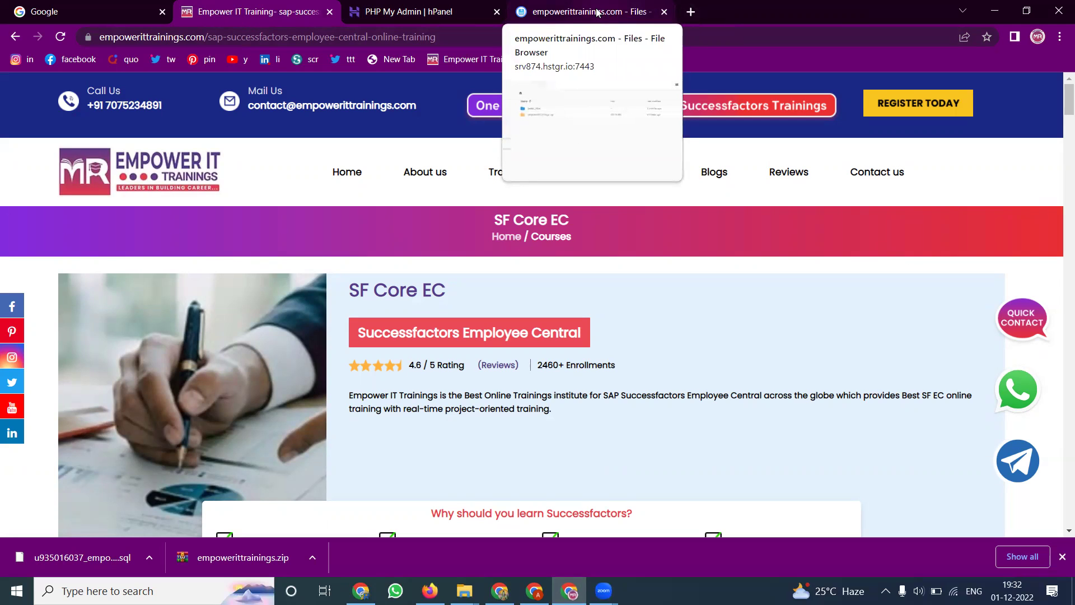
left_click(597, 13)
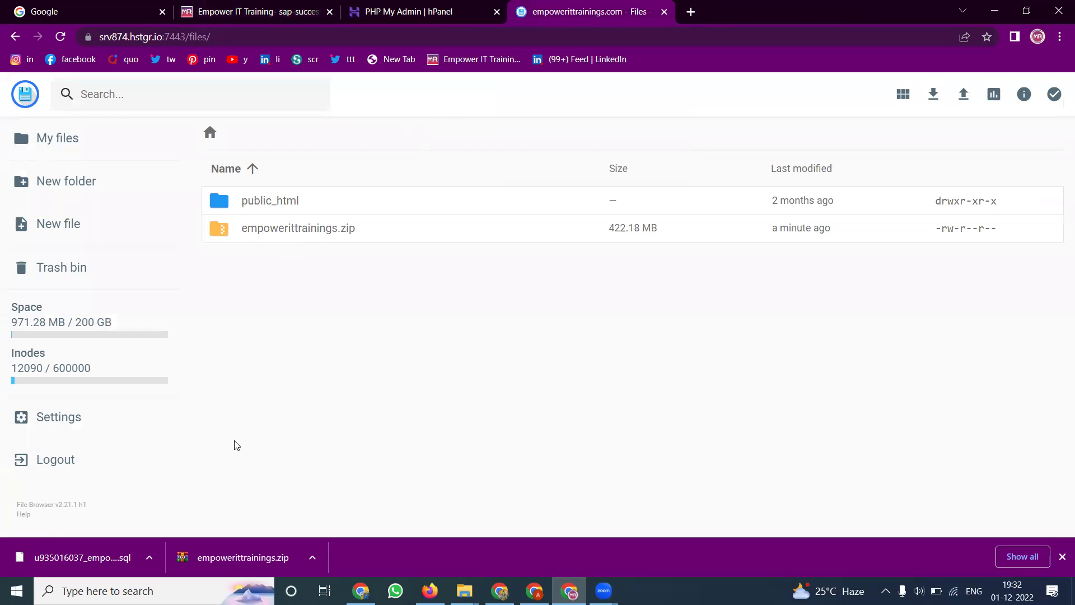
right_click(268, 228)
left_click(311, 483)
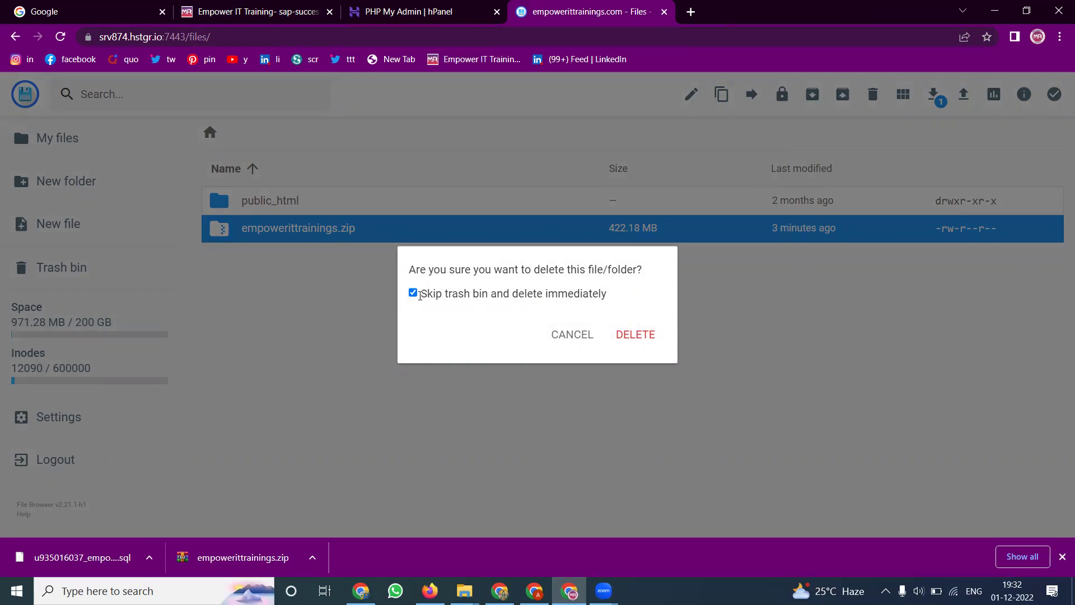
left_click(412, 293)
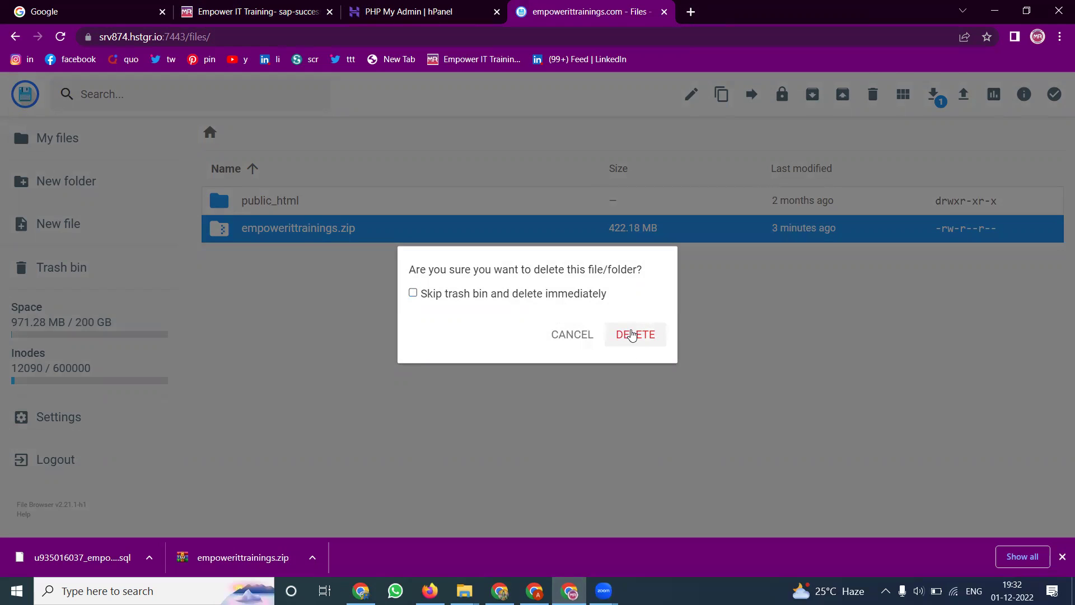
left_click(631, 335)
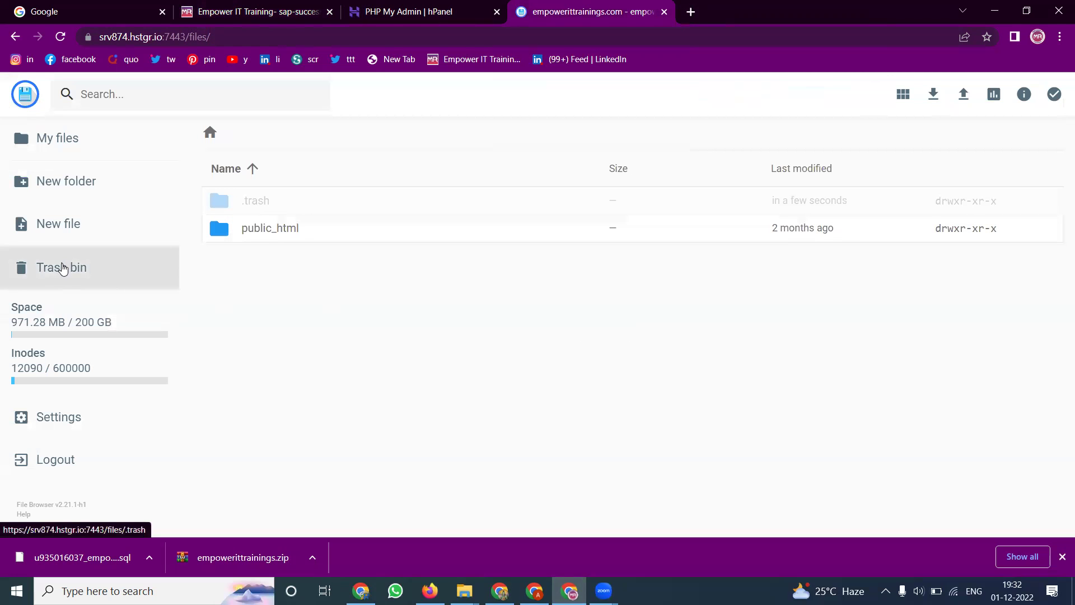
- Check the trash for the zip, then return to the root and reload the file browser
left_click(62, 267)
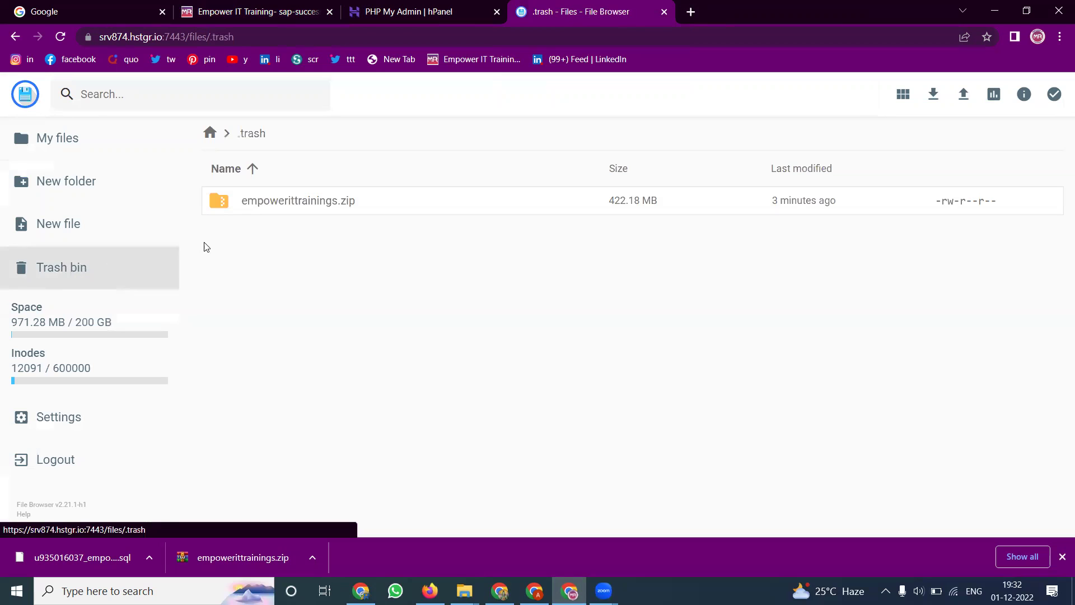
left_click(210, 132)
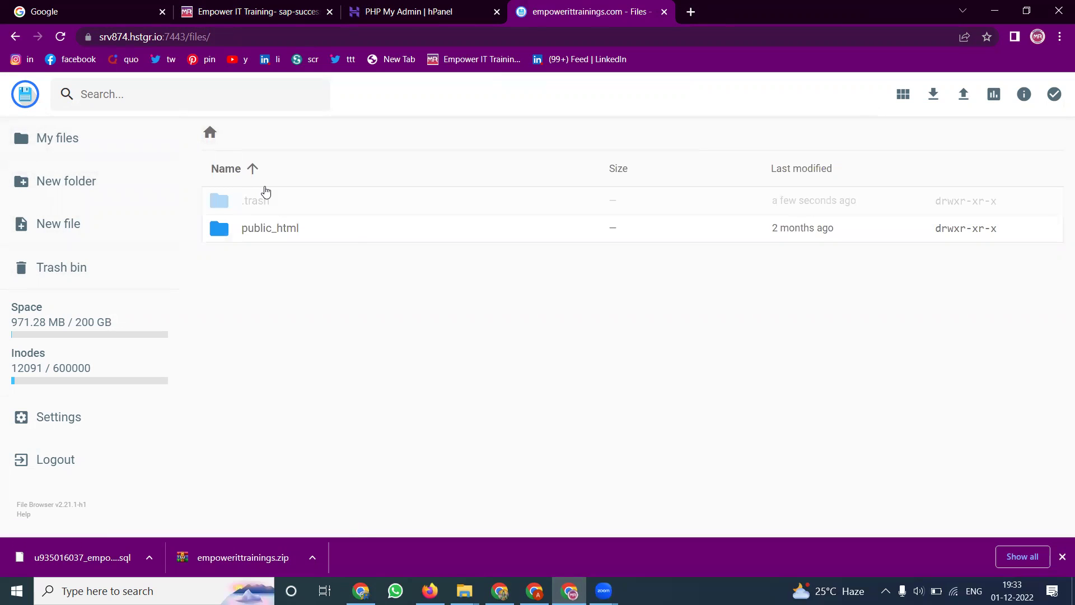
left_click(59, 38)
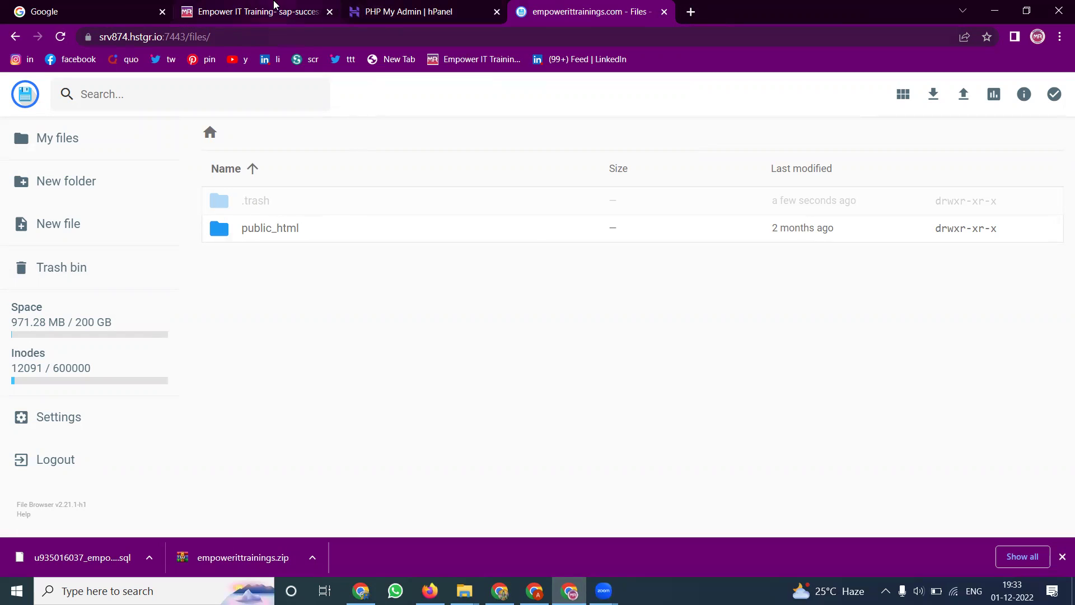
- Reload the Empower IT Training SF Core EC course page
left_click(257, 11)
left_click(60, 38)
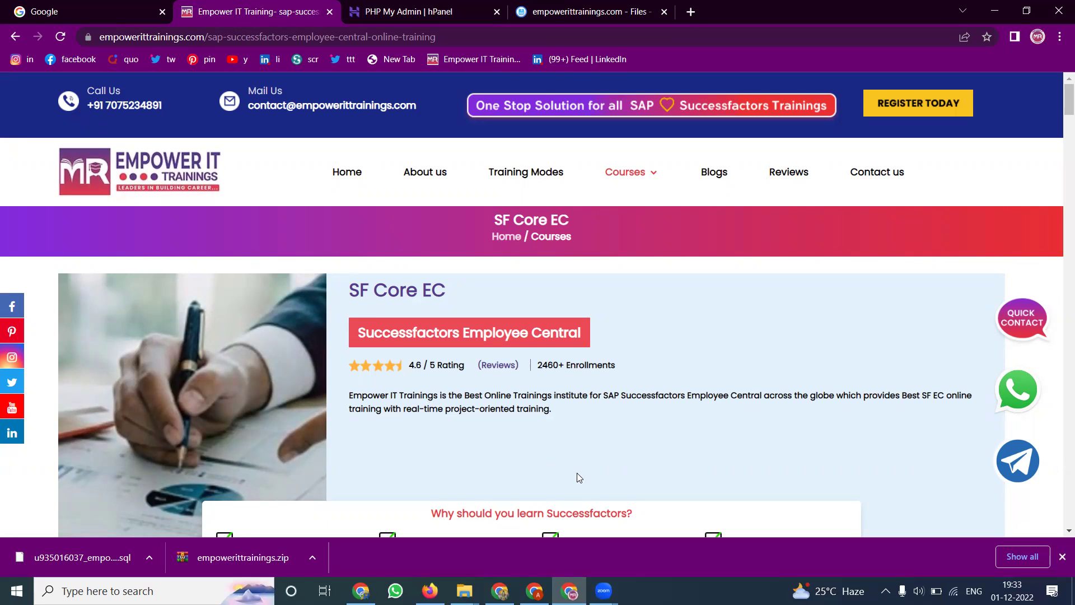
- Bring the Chrome window with the YouTube channel's Videos tab to the front
left_click(361, 591)
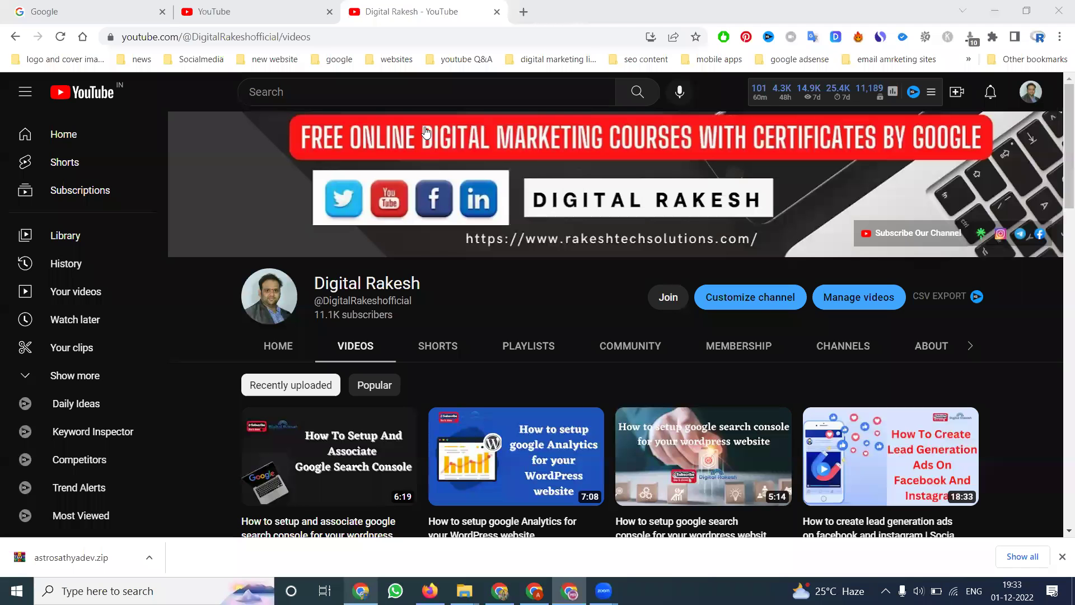